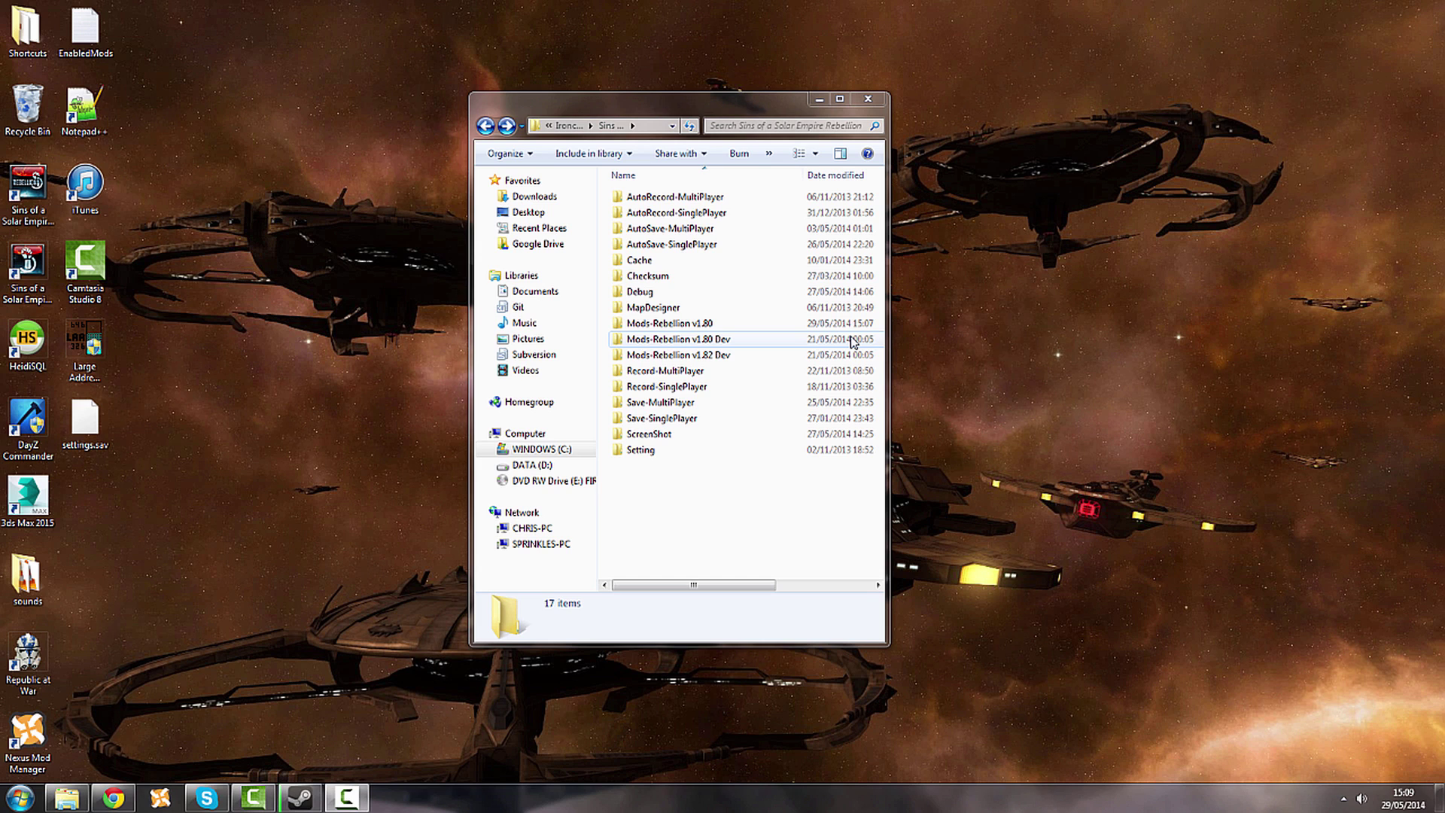
{"action": "left_click", "coordinate": [484, 125]}
{"action": "left_click", "coordinate": [484, 126]}
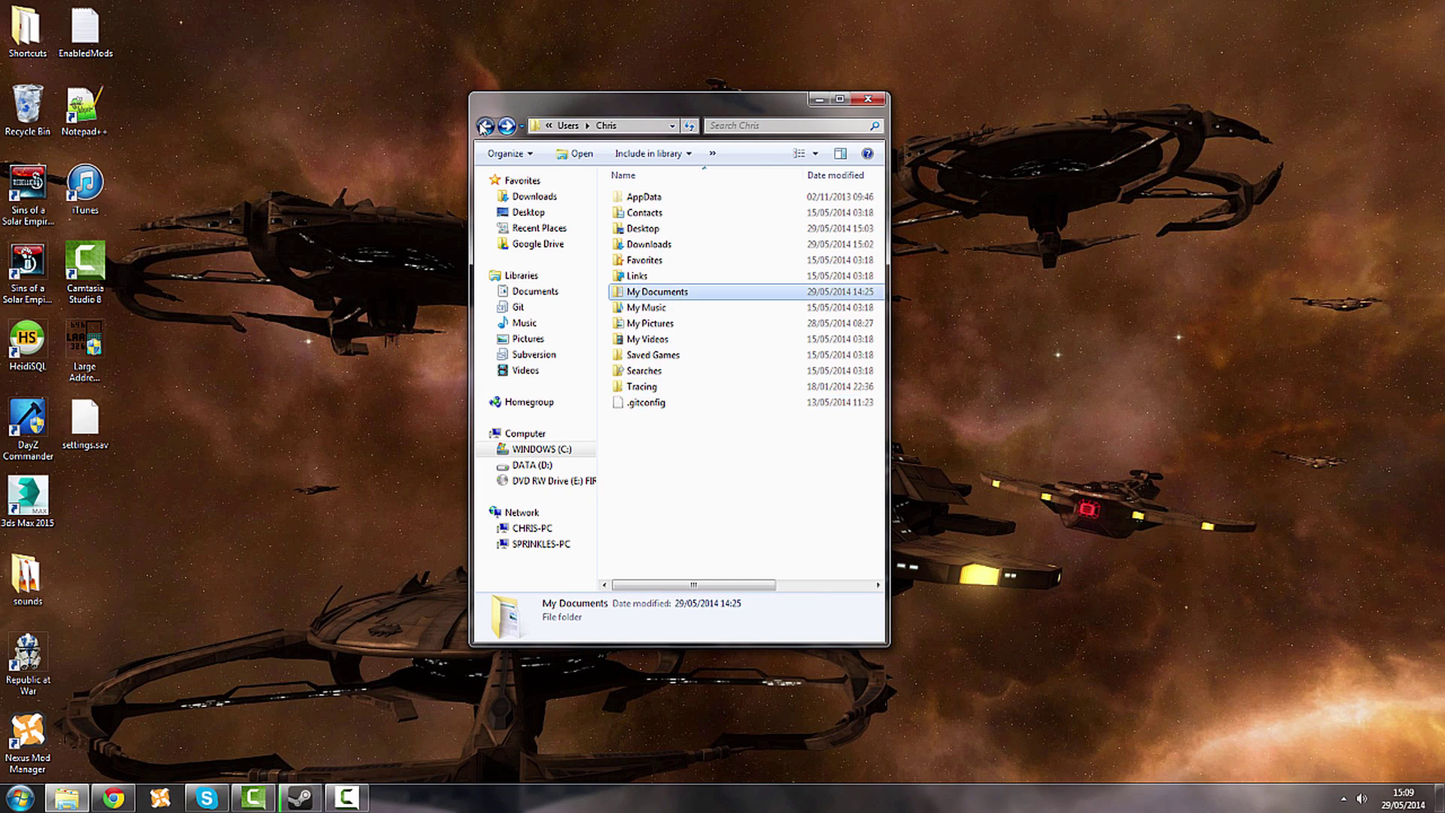
{"action": "left_click", "coordinate": [484, 125]}
{"action": "left_click", "coordinate": [484, 126]}
{"action": "double_click", "coordinate": [658, 198]}
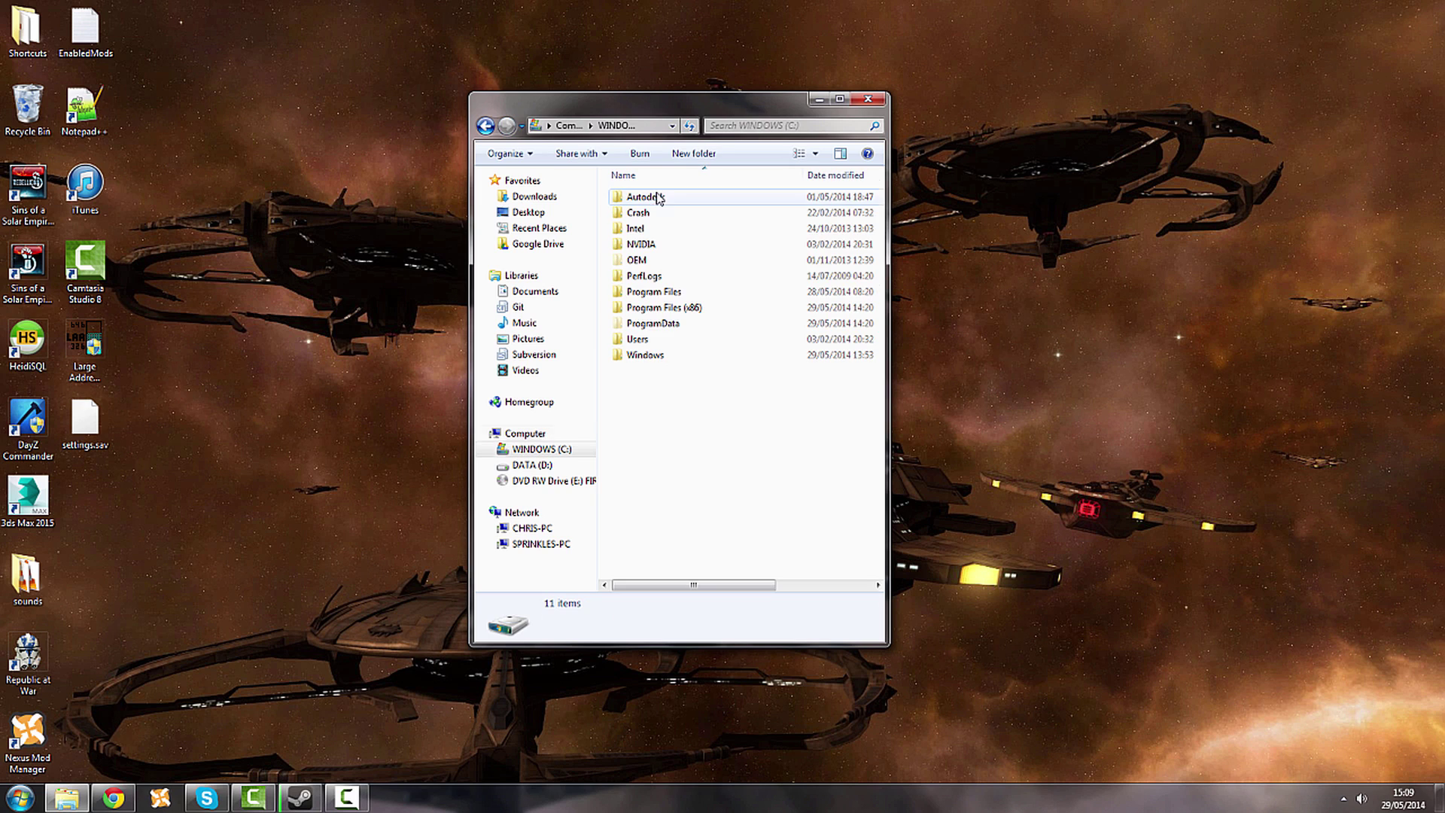
{"action": "double_click", "coordinate": [636, 339]}
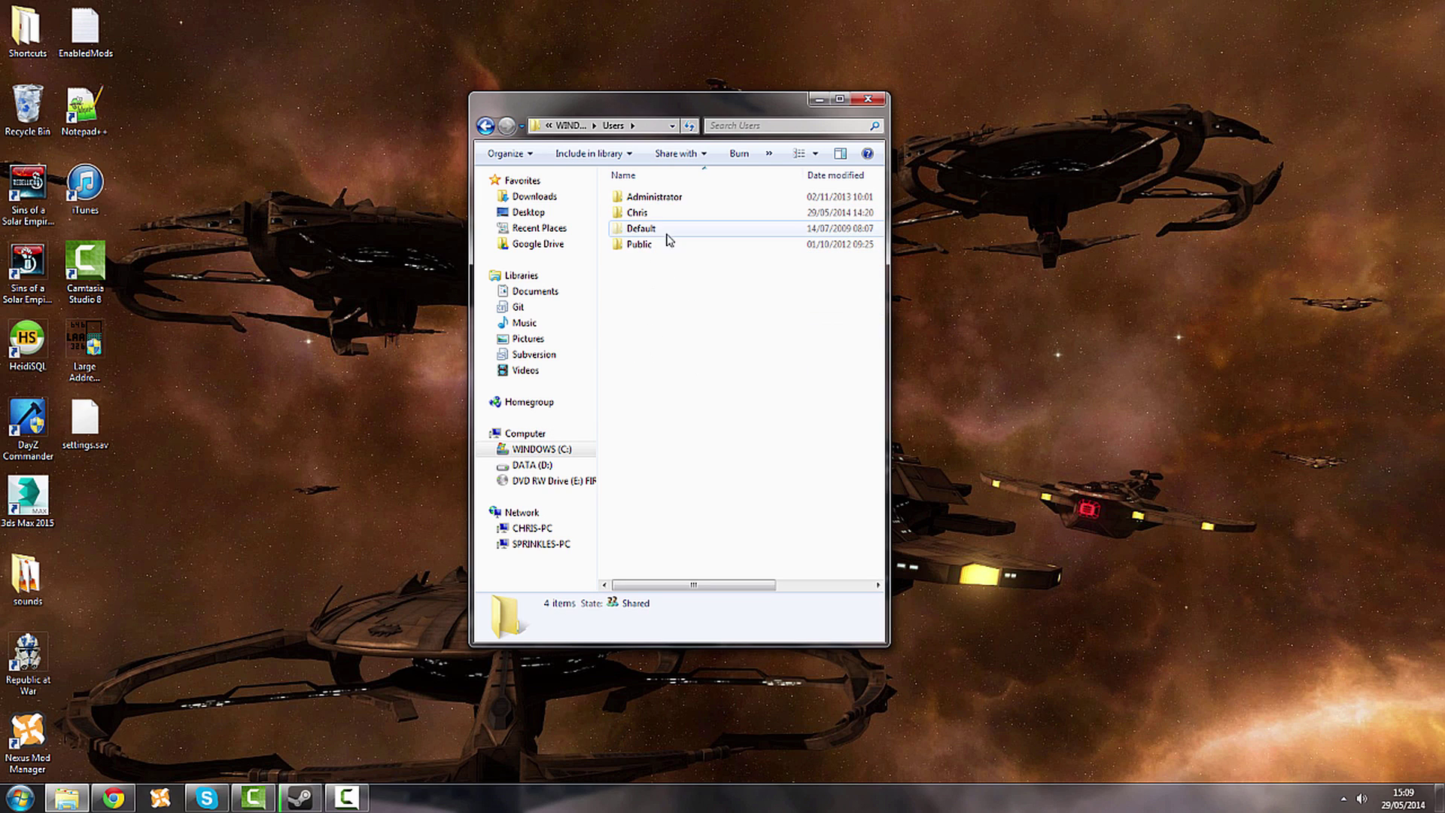
{"action": "double_click", "coordinate": [638, 214]}
{"action": "left_click", "coordinate": [657, 292]}
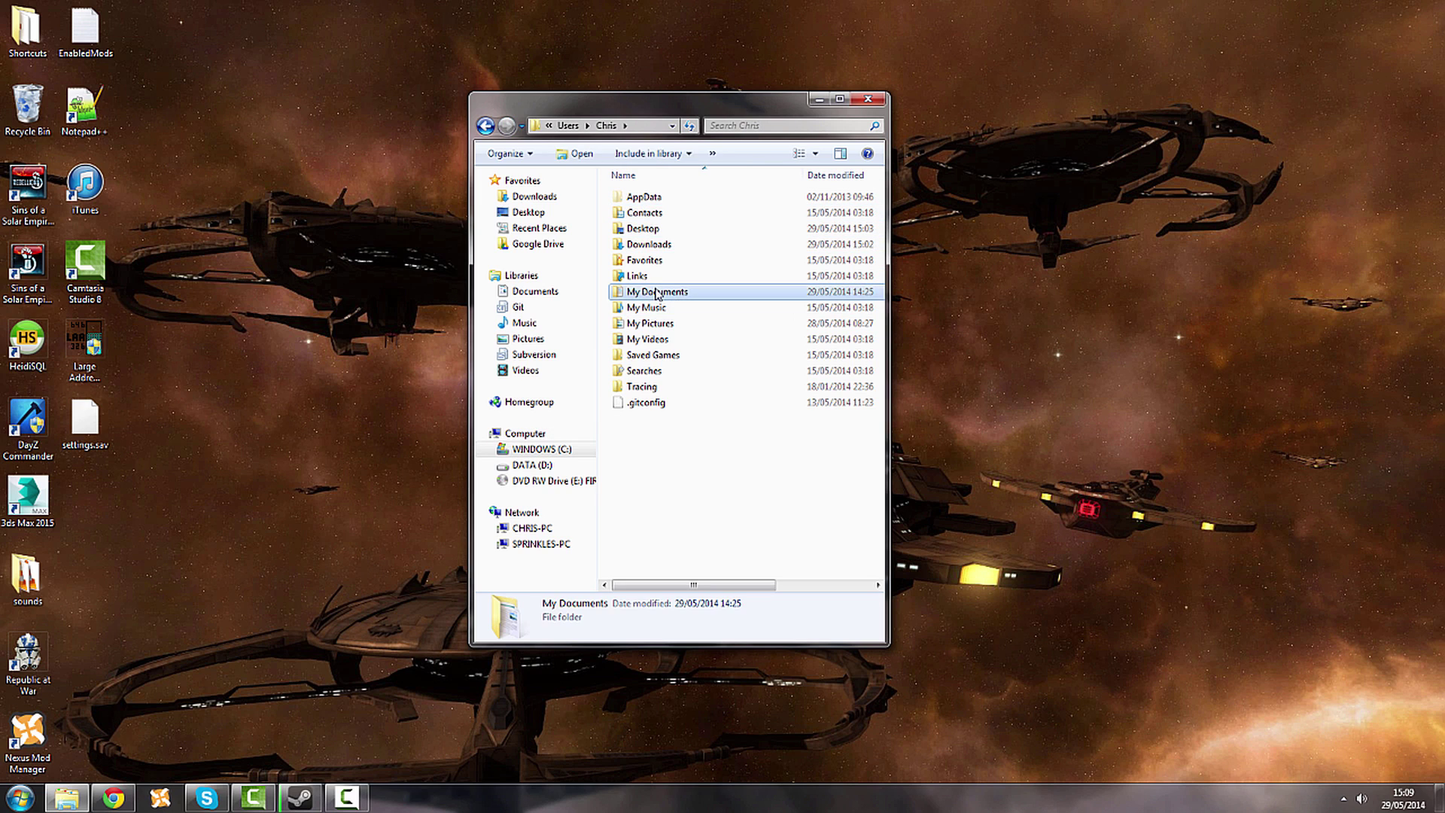
{"action": "double_click", "coordinate": [657, 293]}
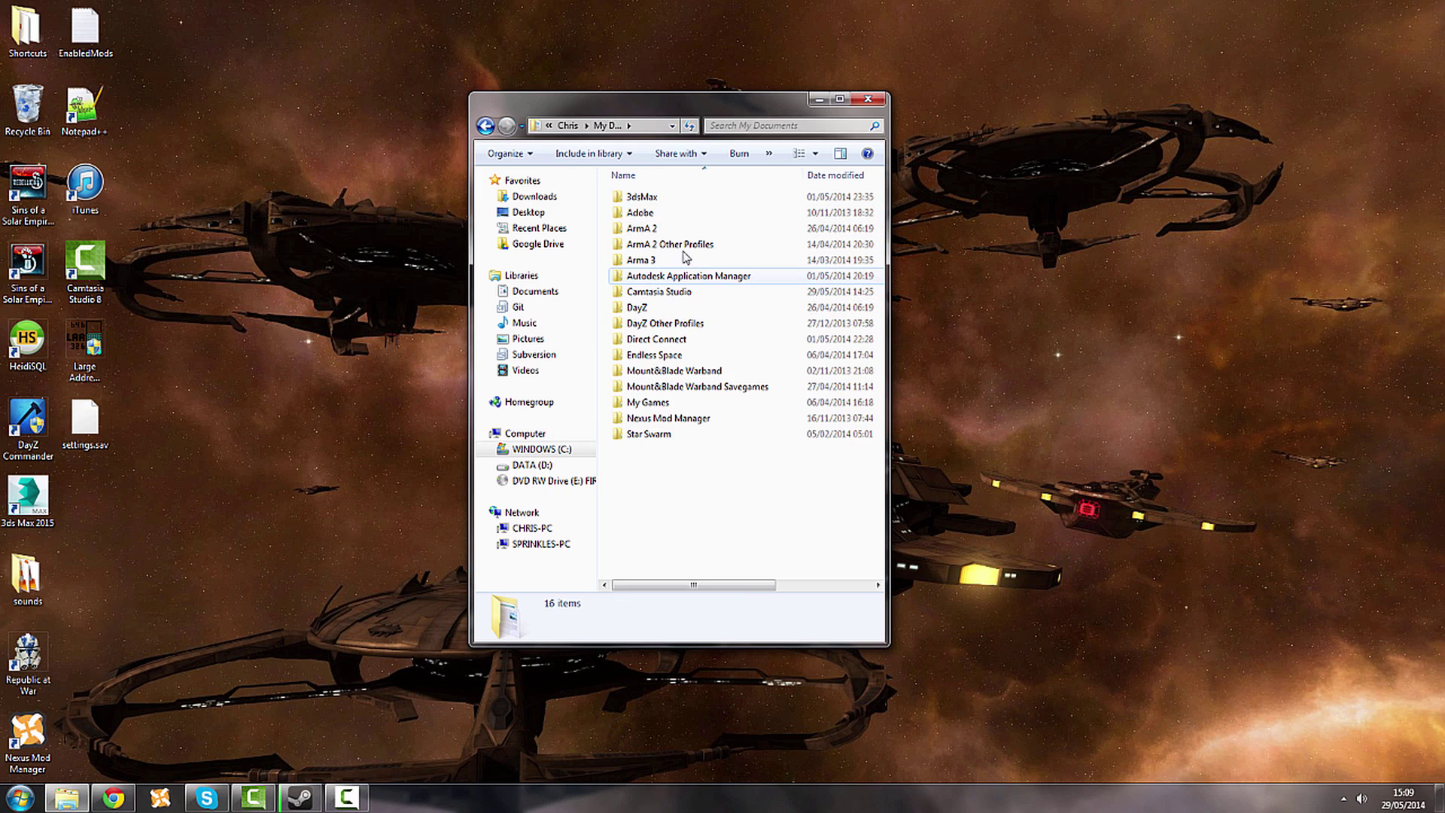
{"action": "double_click", "coordinate": [644, 403]}
{"action": "double_click", "coordinate": [677, 228]}
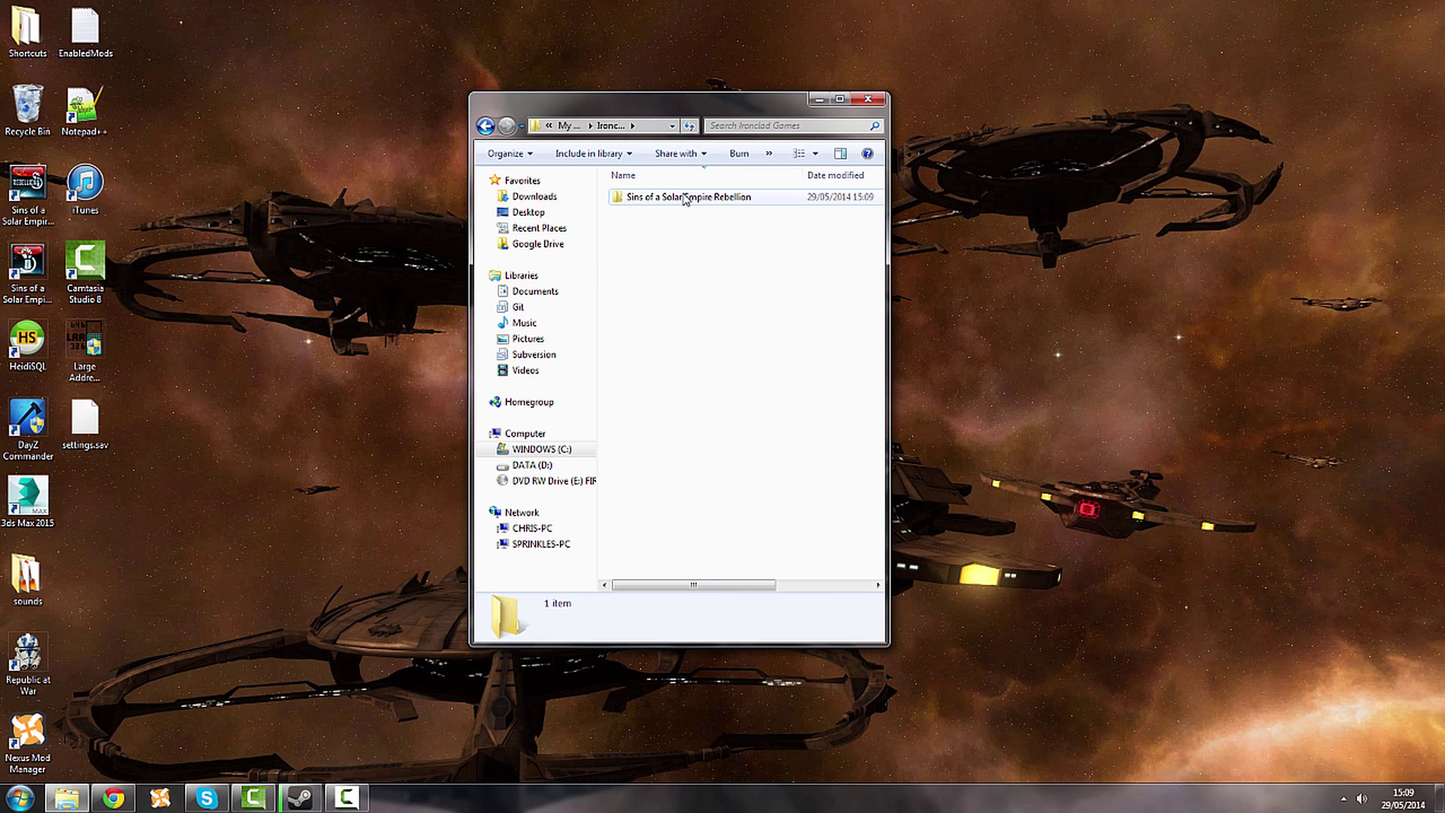
{"action": "double_click", "coordinate": [684, 198]}
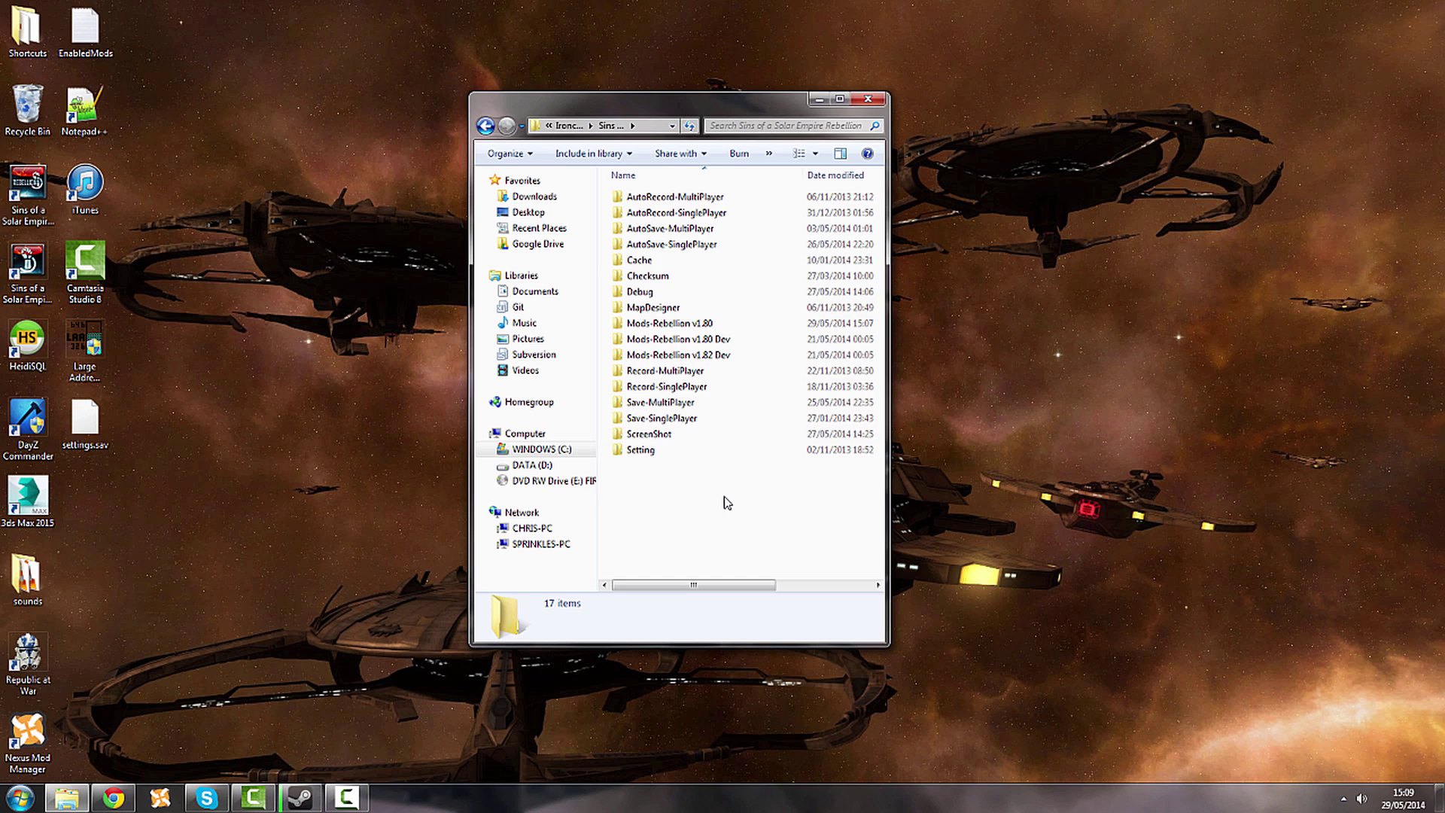
{"action": "left_click_drag", "start_coordinate": [724, 496], "coordinate": [637, 173]}
{"action": "left_click", "coordinate": [727, 471]}
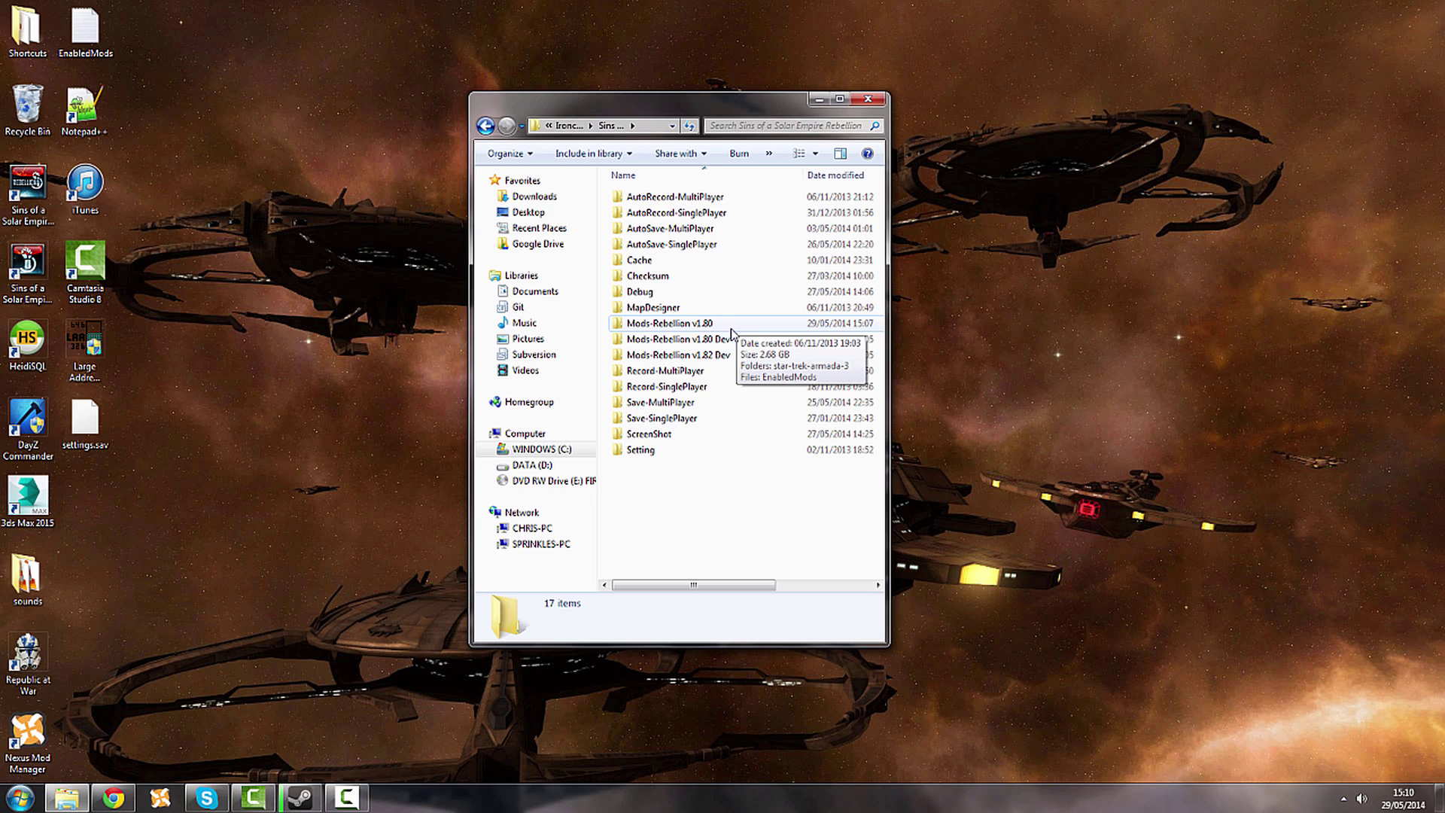
Open the Mods-Rebellion v1.80 folder and copy the EnabledMods file
{"action": "double_click", "coordinate": [643, 324]}
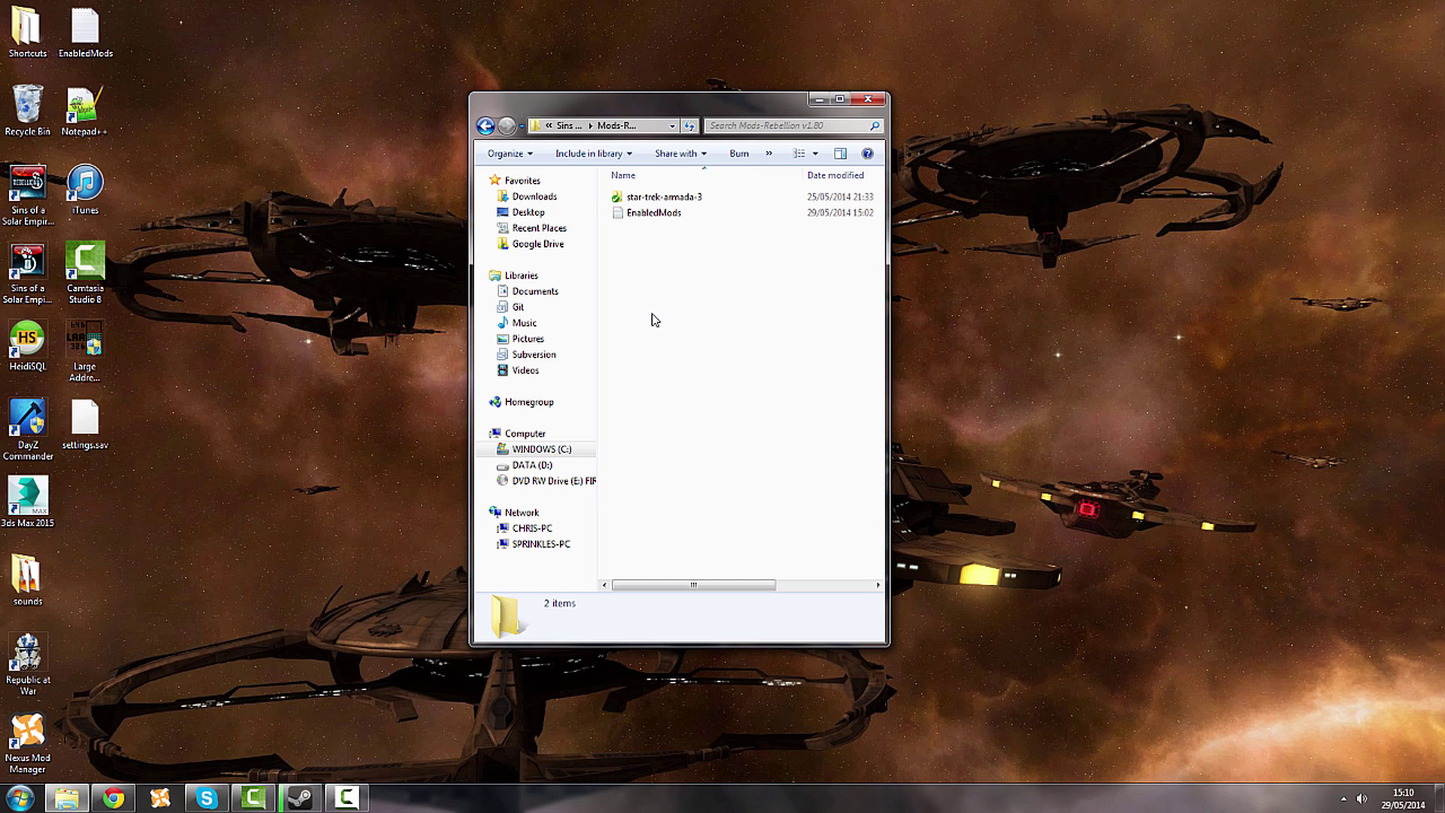
{"action": "left_click", "coordinate": [664, 214]}
{"action": "right_click", "coordinate": [643, 218]}
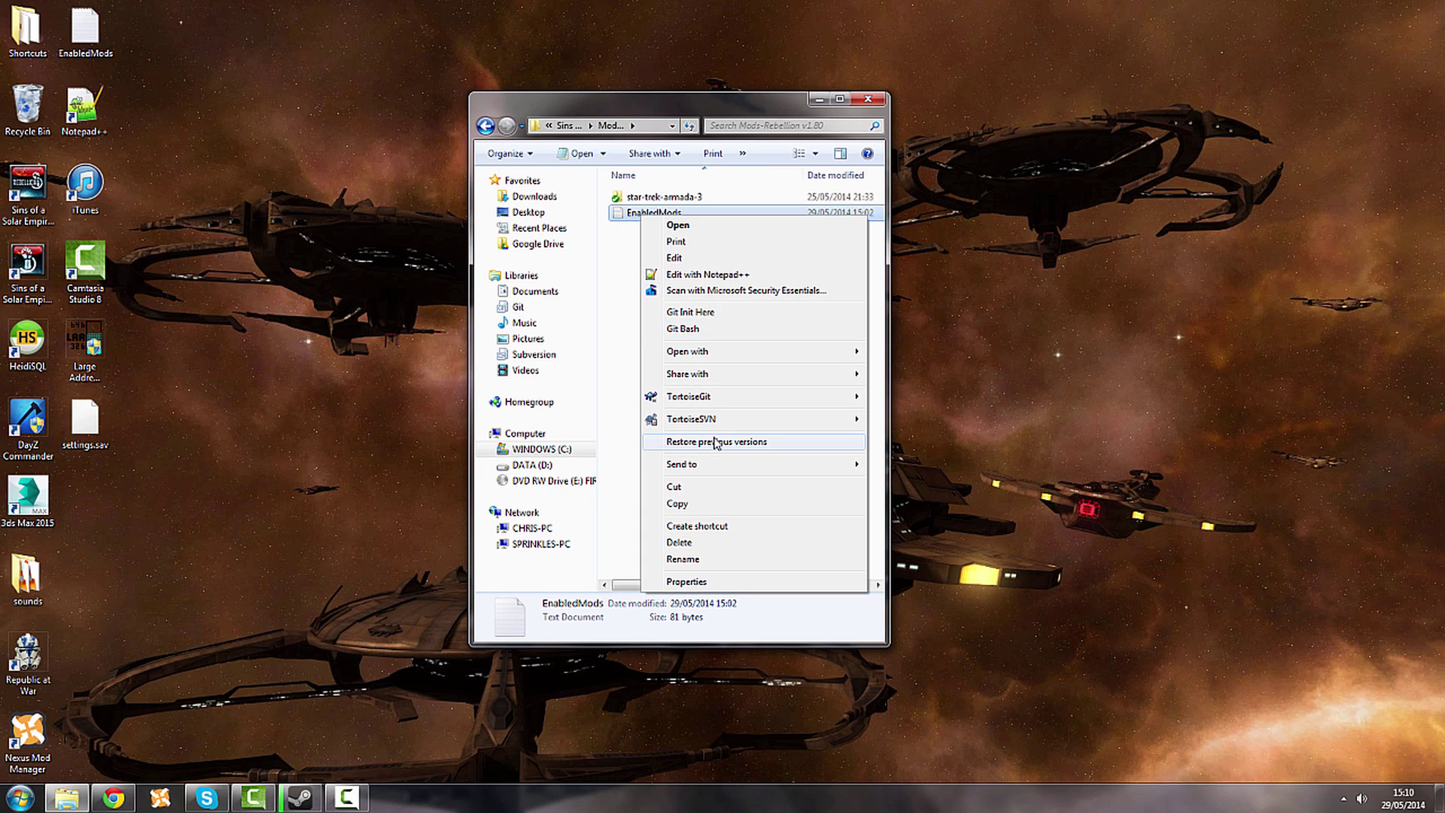
{"action": "left_click", "coordinate": [662, 503]}
Paste the EnabledMods copy onto the desktop, skipping the existing-file name conflict
{"action": "right_click", "coordinate": [273, 104]}
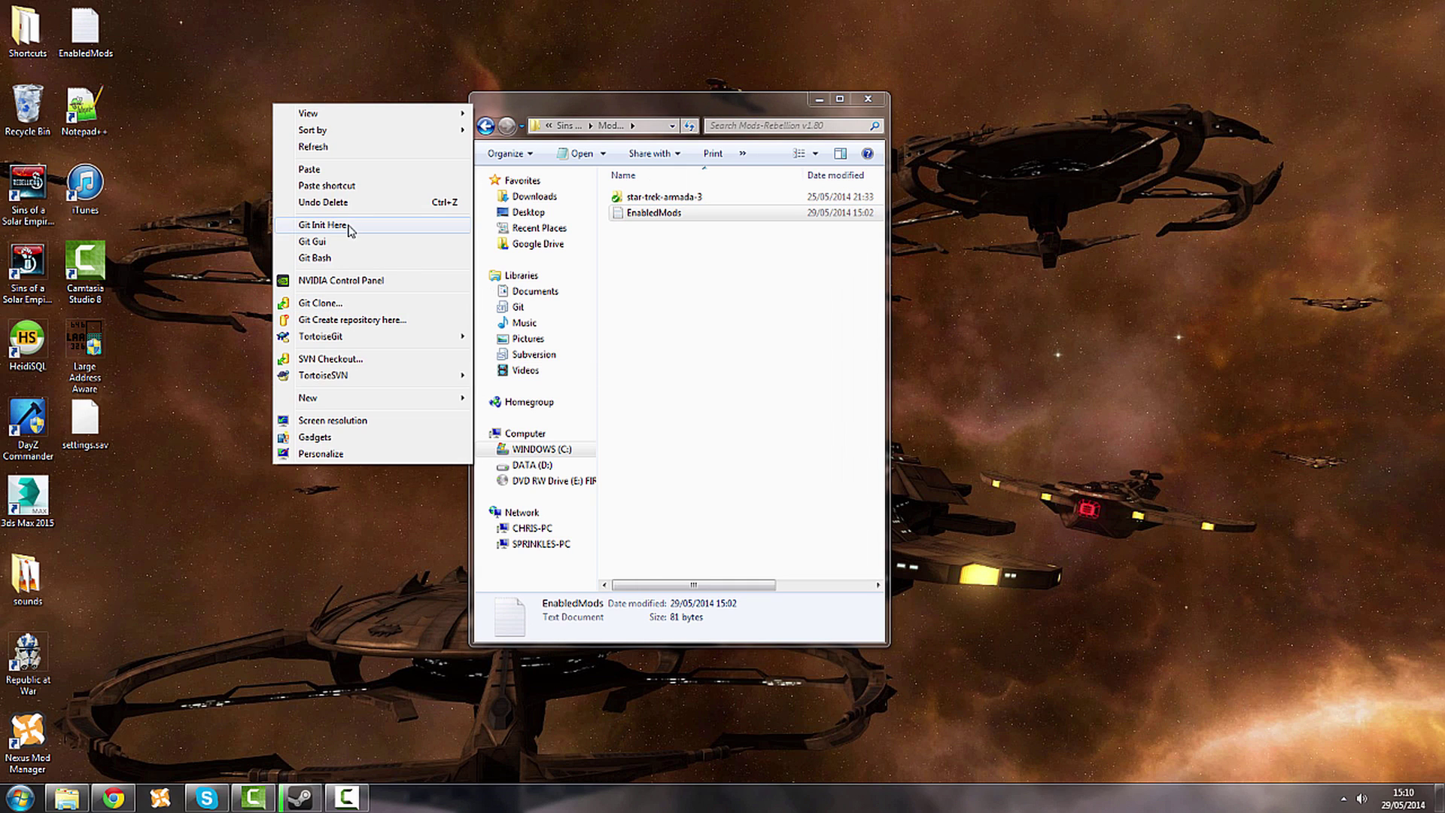
{"action": "left_click", "coordinate": [316, 170]}
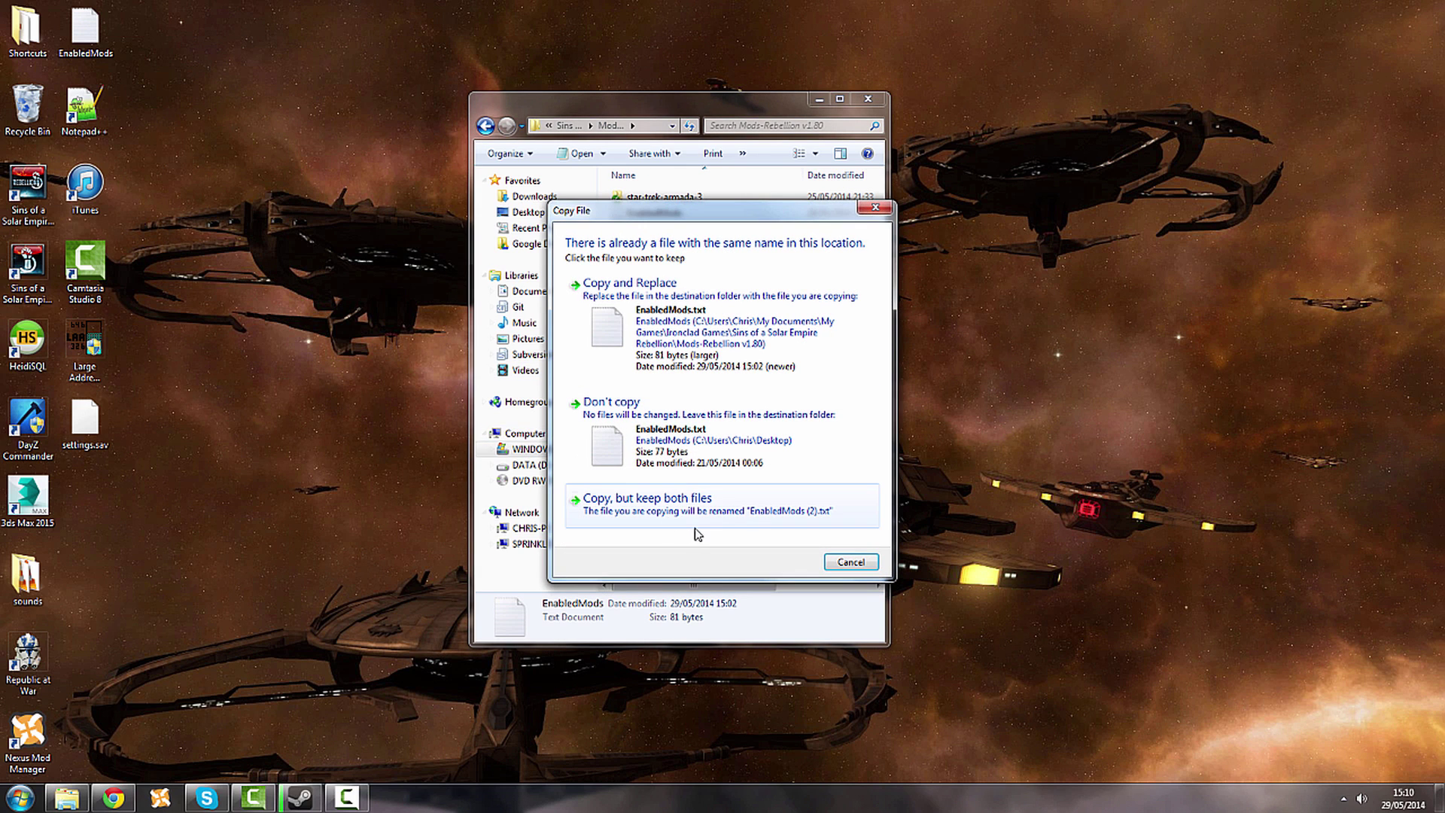
{"action": "left_click", "coordinate": [852, 563]}
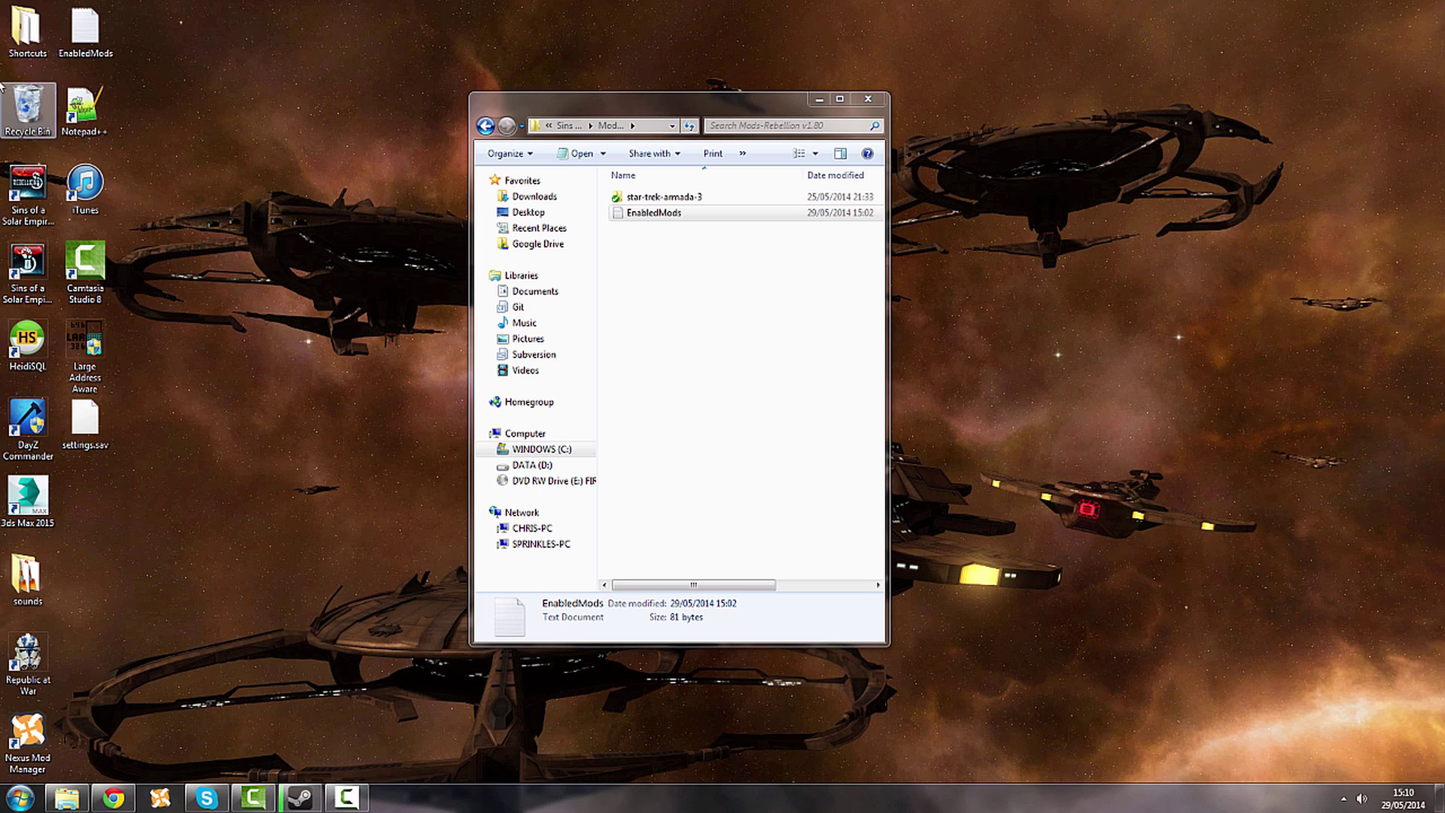
{"action": "right_click", "coordinate": [627, 213]}
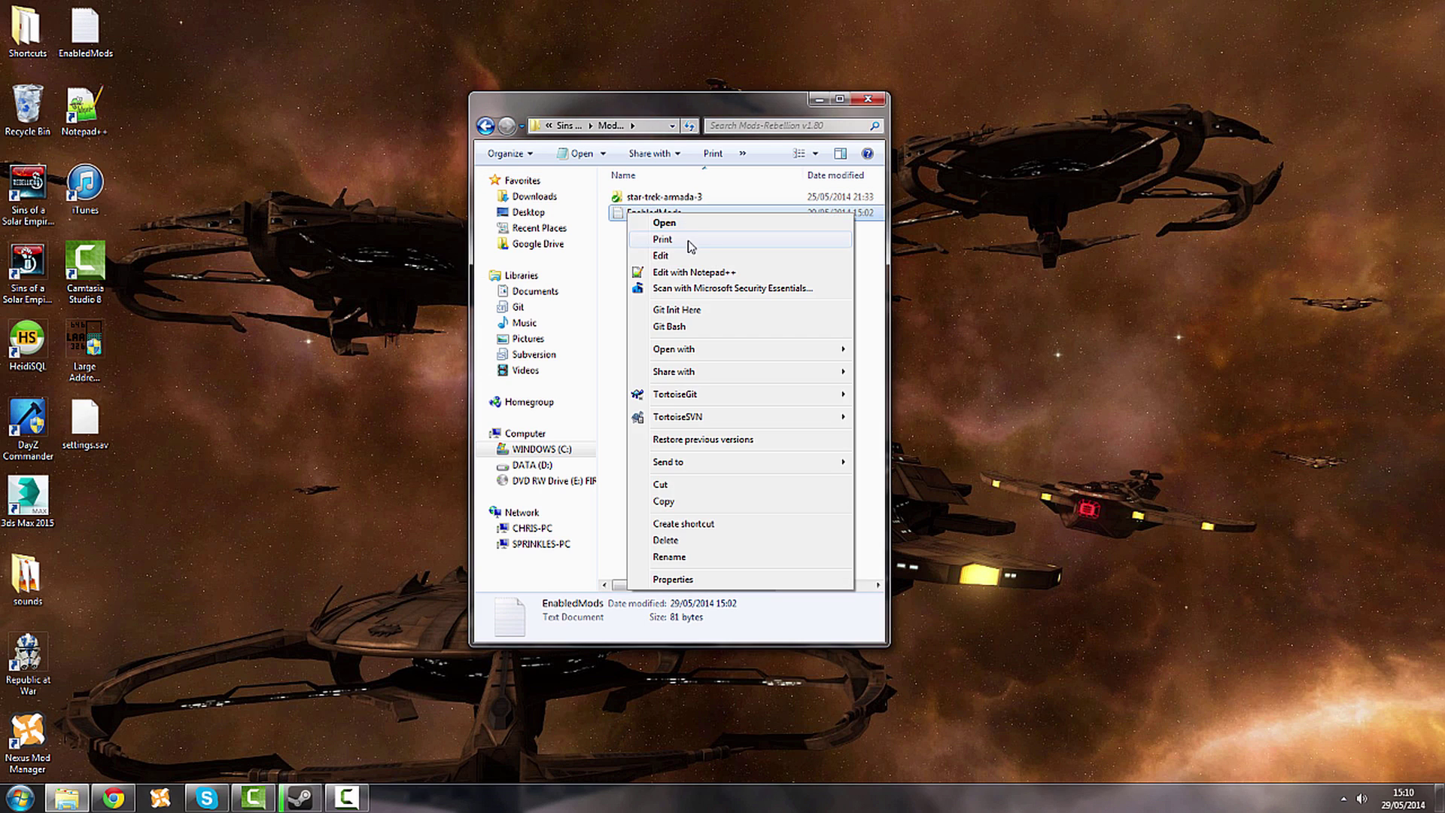
In Notepad, delete the star-trek-armada-3 enabledModName line and set enabledModNameCount to 0
{"action": "left_click", "coordinate": [678, 222]}
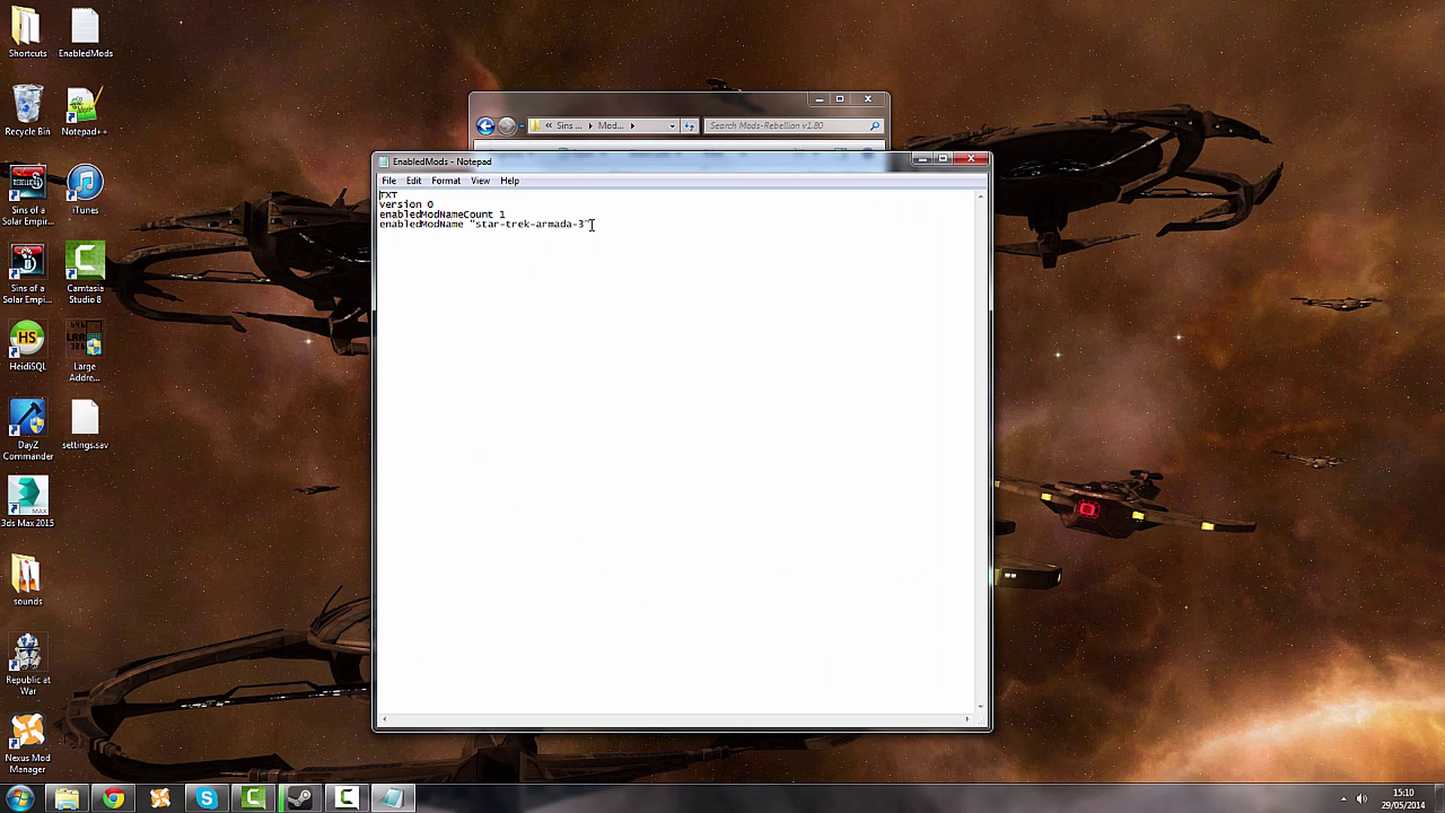
{"action": "left_click_drag", "start_coordinate": [592, 224], "coordinate": [376, 224]}
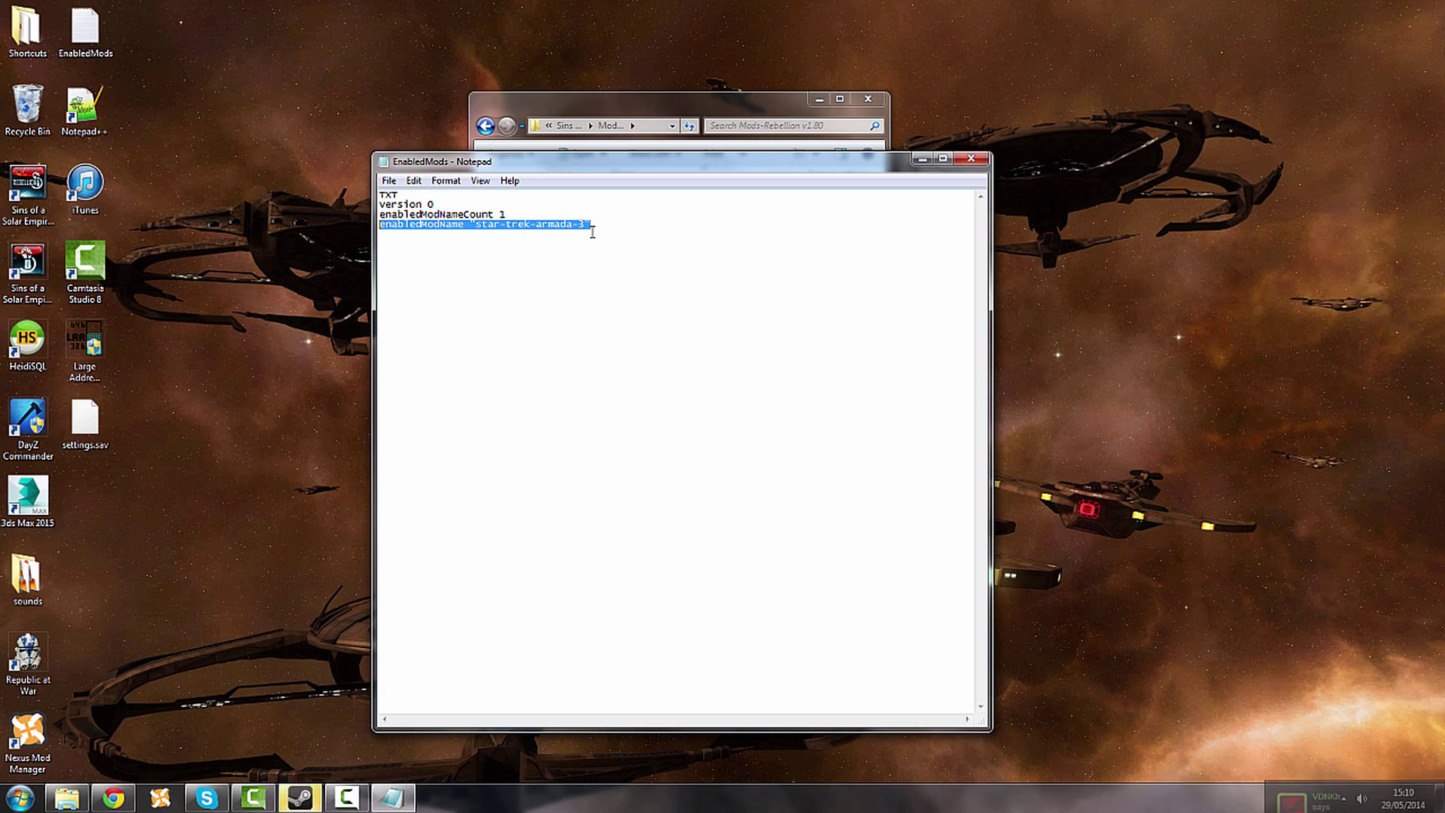
{"action": "double_click", "coordinate": [532, 224]}
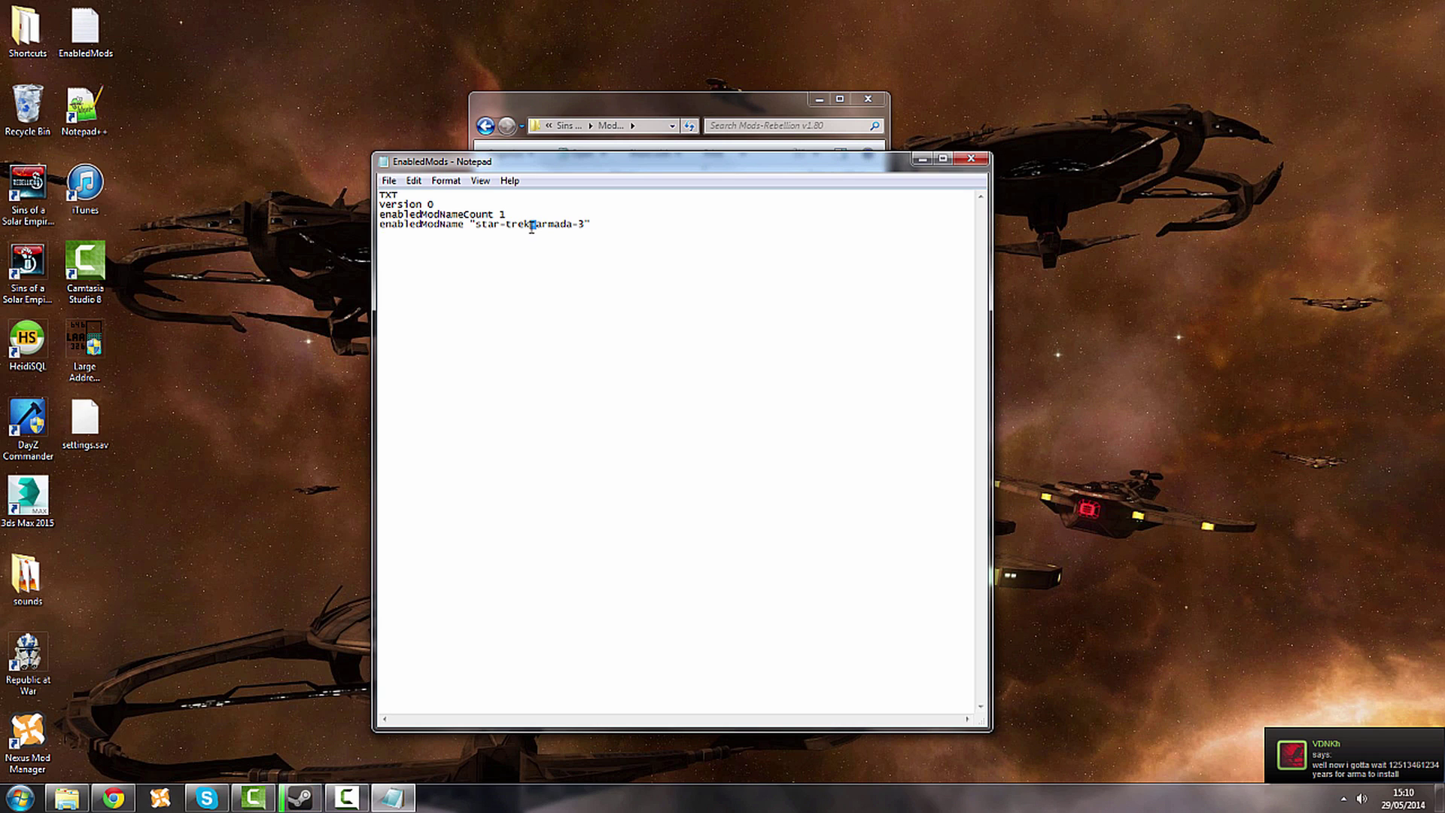
{"action": "left_click_drag", "start_coordinate": [589, 225], "coordinate": [392, 225]}
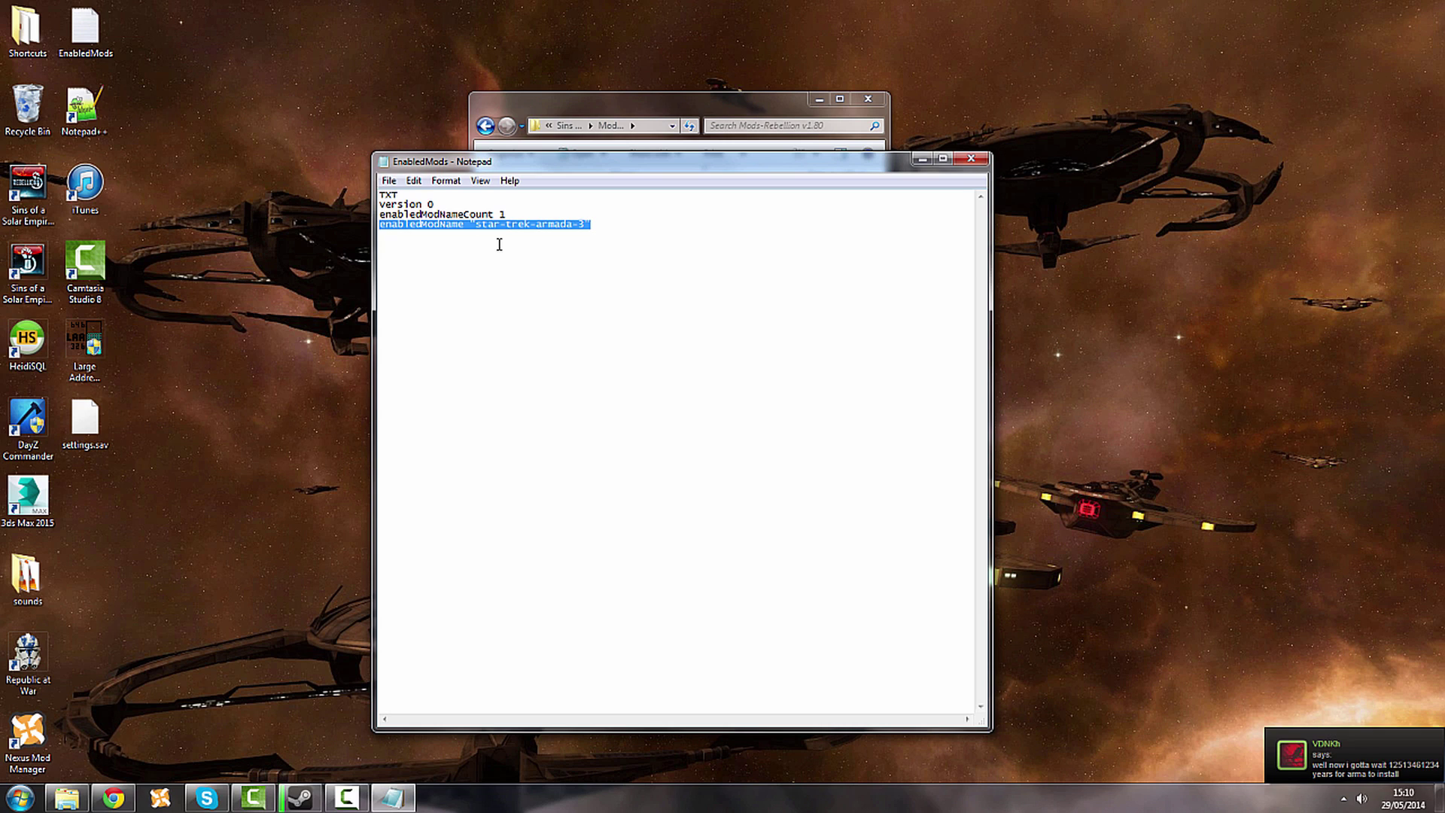
{"action": "key", "text": "BackSpace"}
{"action": "key", "text": "BackSpace"}
{"action": "key", "text": "BackSpace"}
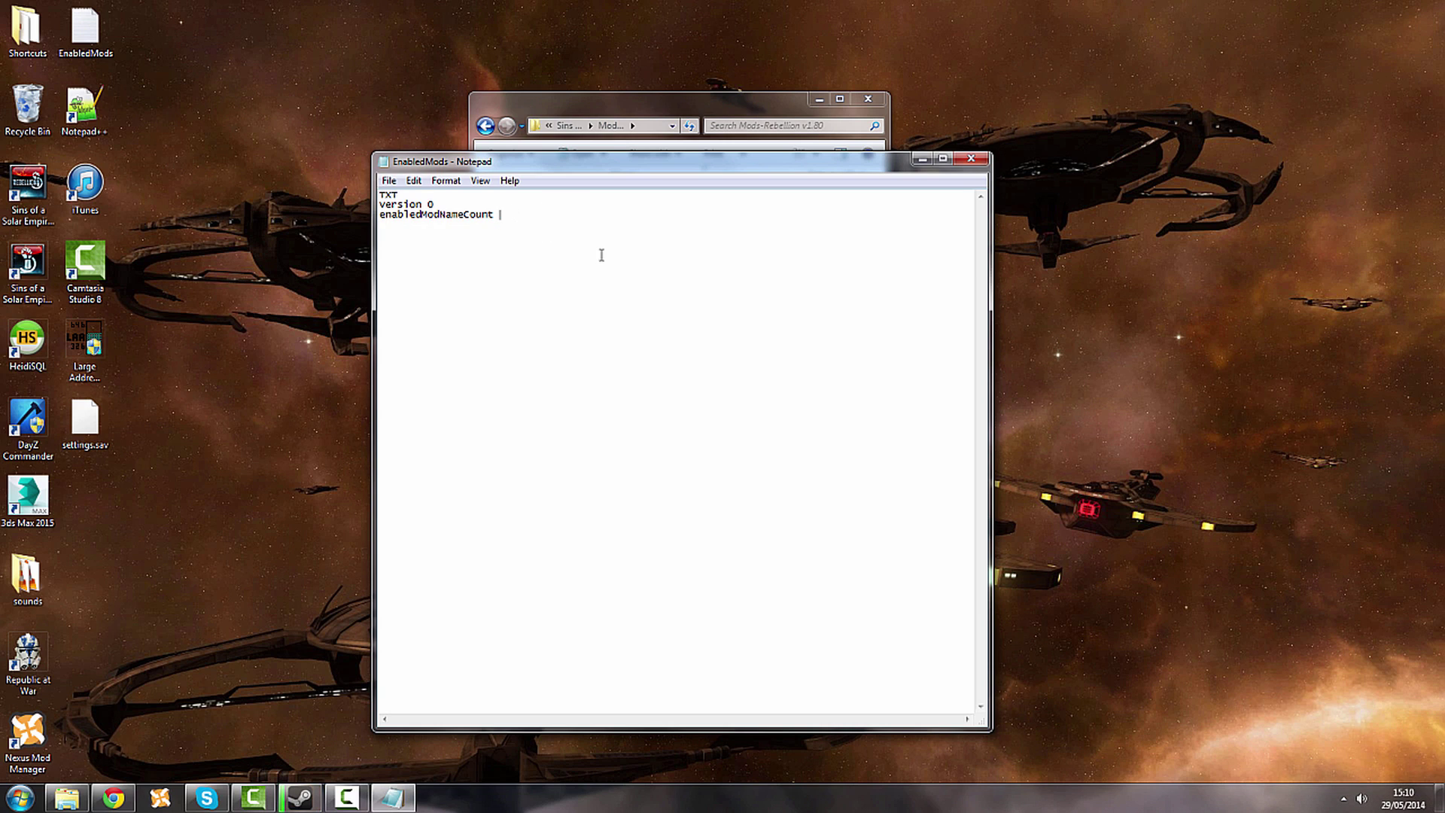
{"action": "type", "text": "0"}
Save the edited EnabledMods file and close Notepad
{"action": "left_click", "coordinate": [389, 180]}
{"action": "left_click", "coordinate": [613, 313]}
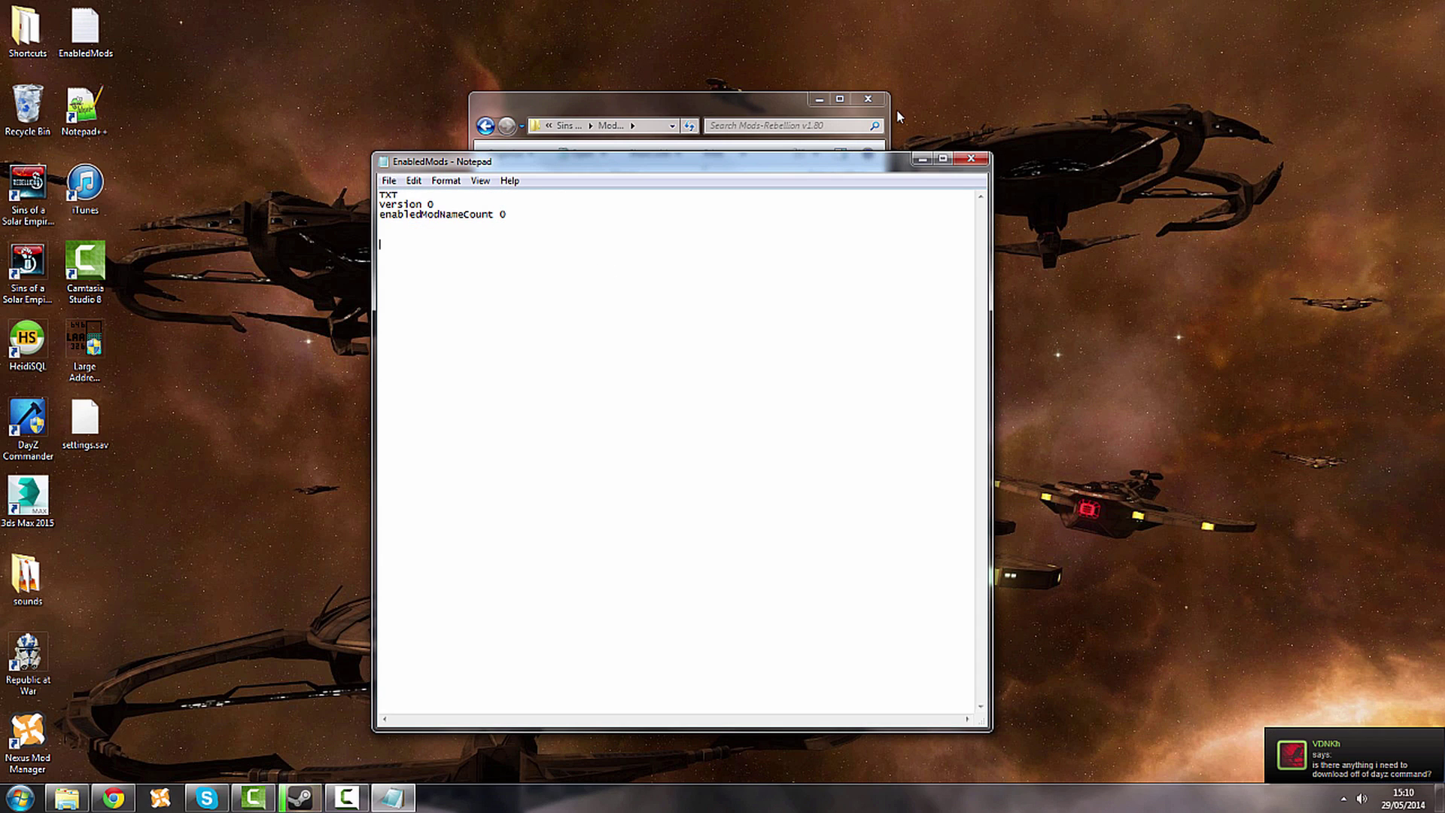
{"action": "left_click", "coordinate": [970, 161]}
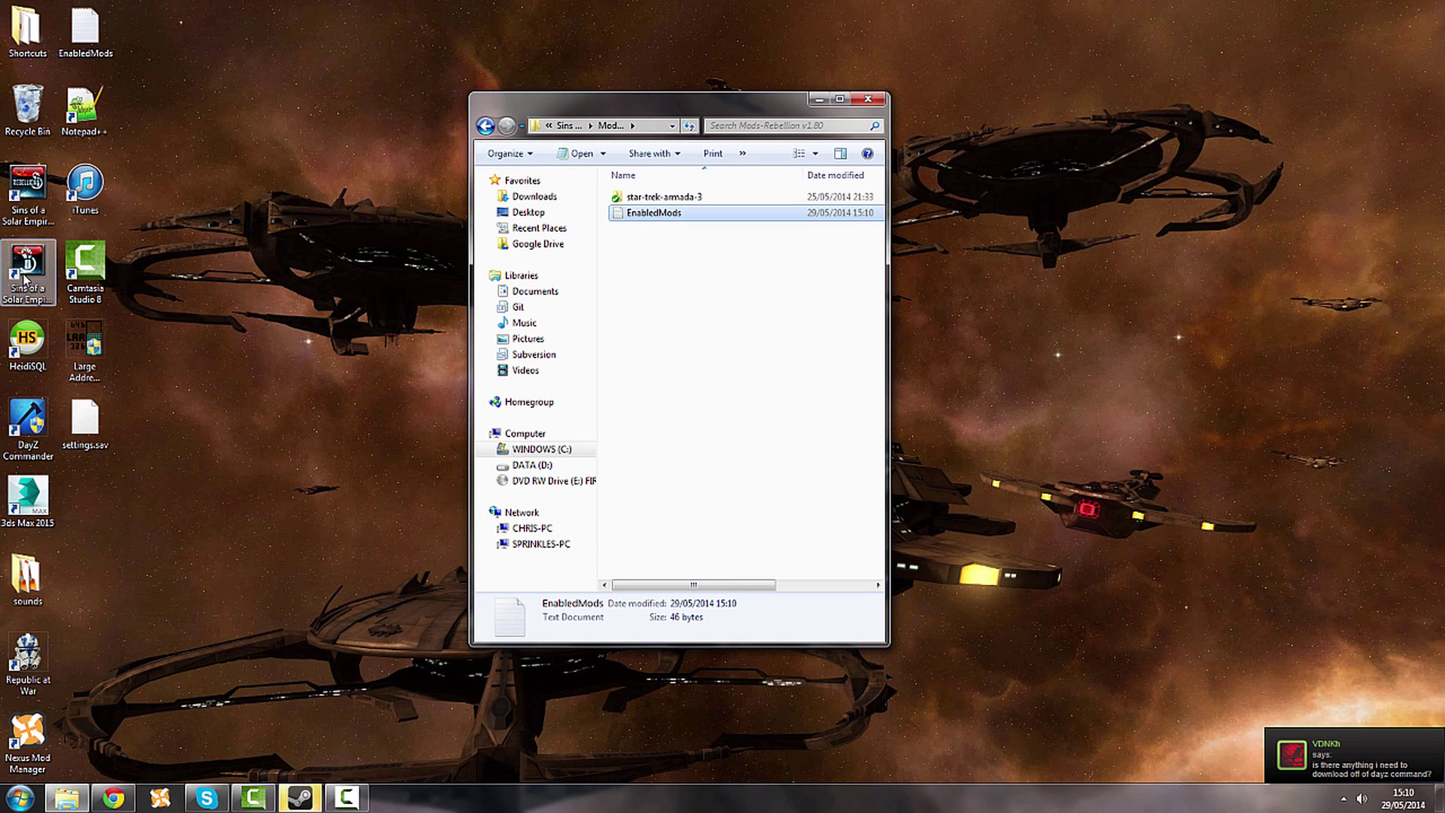
Launch Sins of a Solar Empire: Rebellion from its desktop shortcut and bring its window forward
{"action": "left_click", "coordinate": [23, 268]}
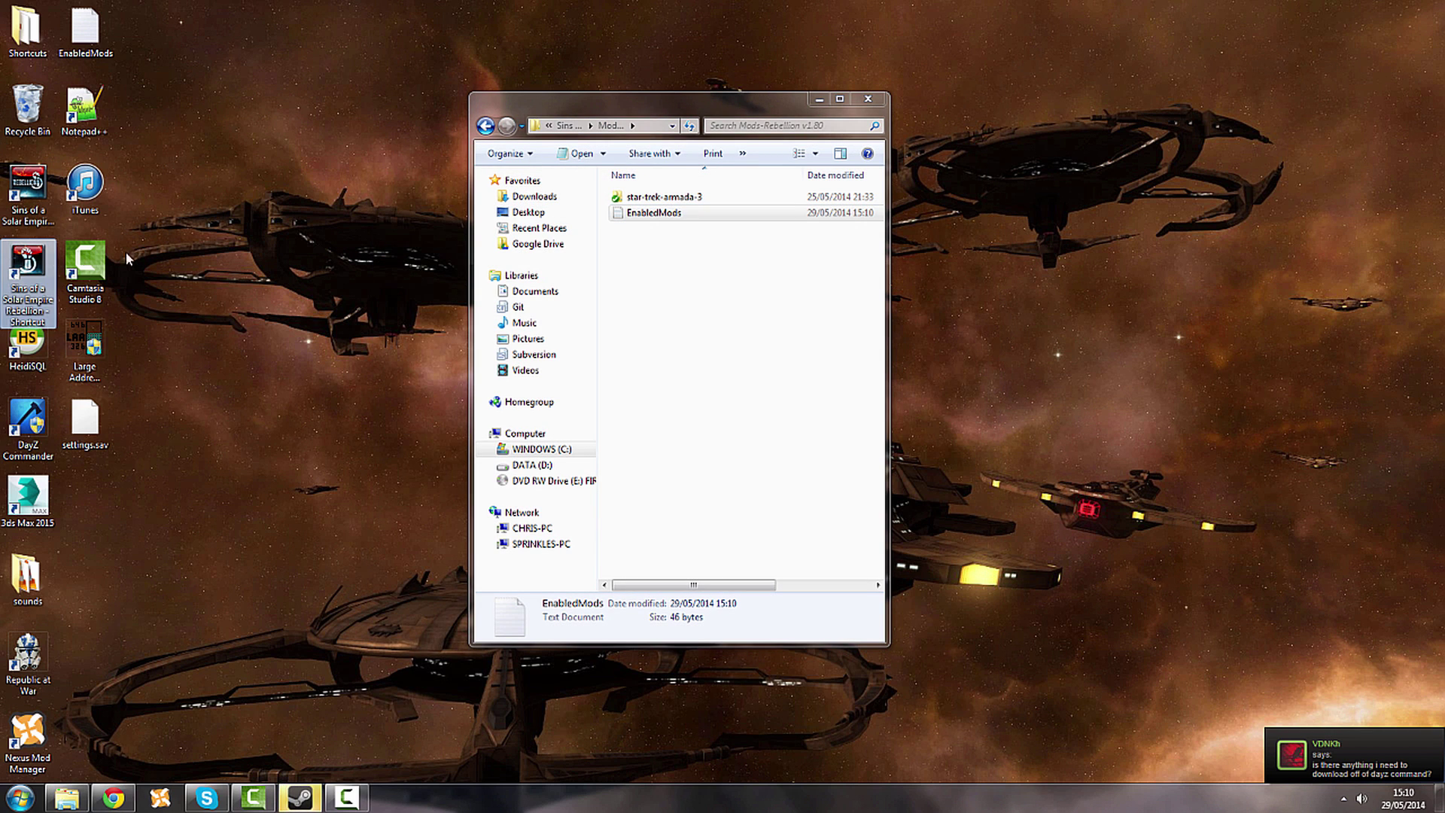
{"action": "double_click", "coordinate": [17, 272]}
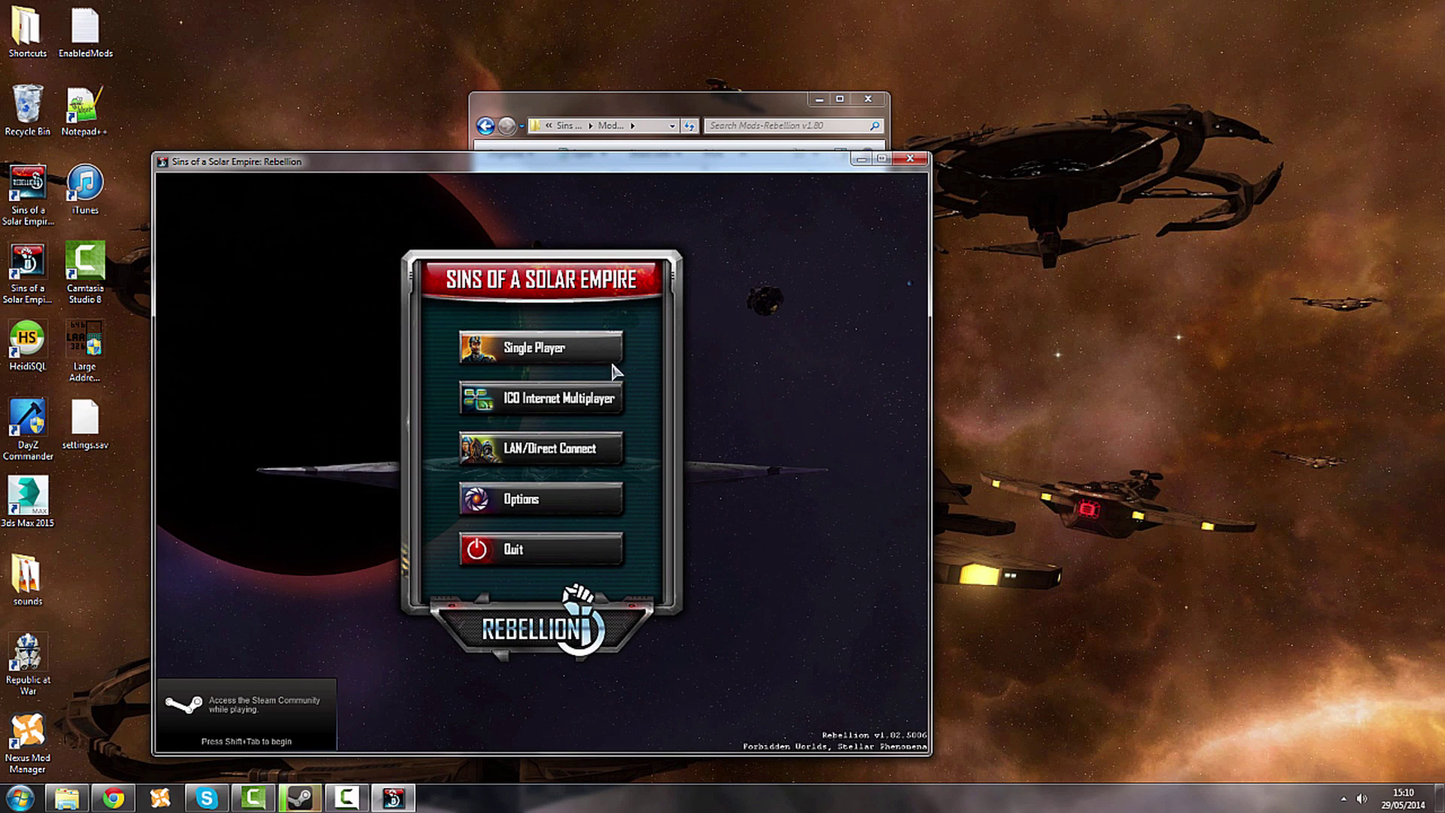
{"action": "left_click", "coordinate": [747, 113]}
{"action": "key", "text": "alt+Tab"}
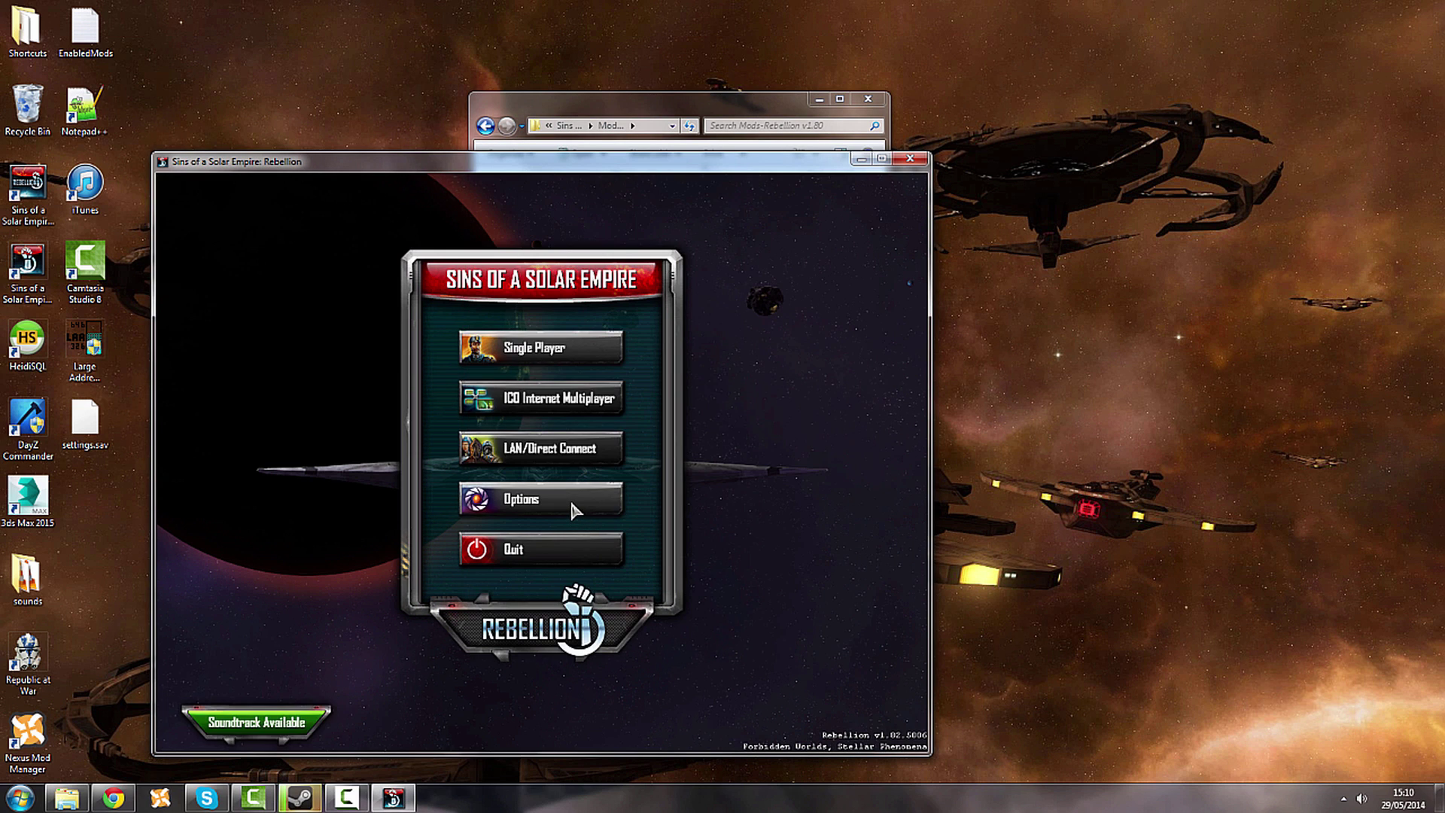
Check the mod path under Options > Mods (Mods-Rebellion v1.82), then quit the game
{"action": "left_click", "coordinate": [570, 498]}
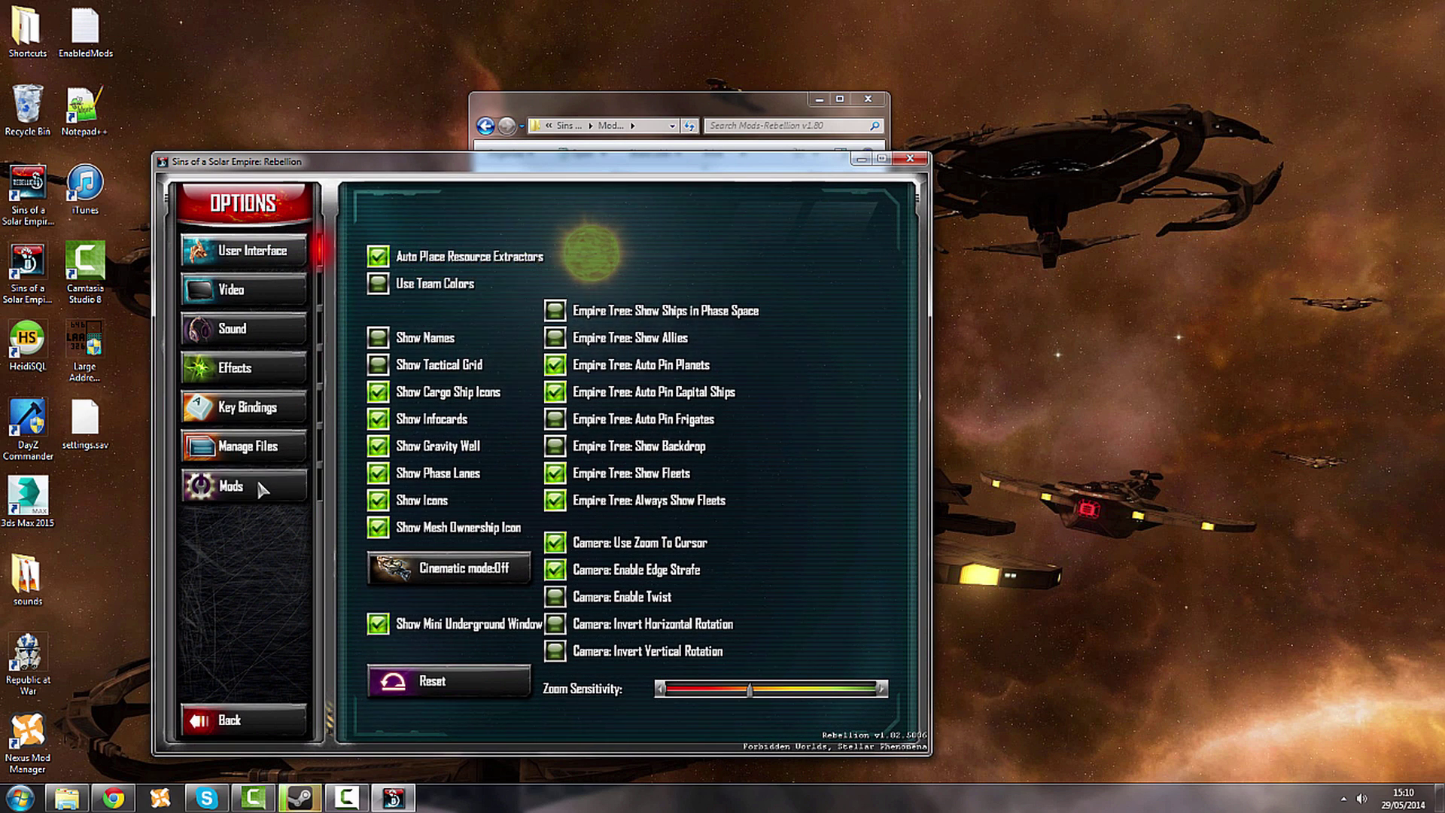
{"action": "left_click", "coordinate": [260, 489]}
{"action": "left_click", "coordinate": [808, 369]}
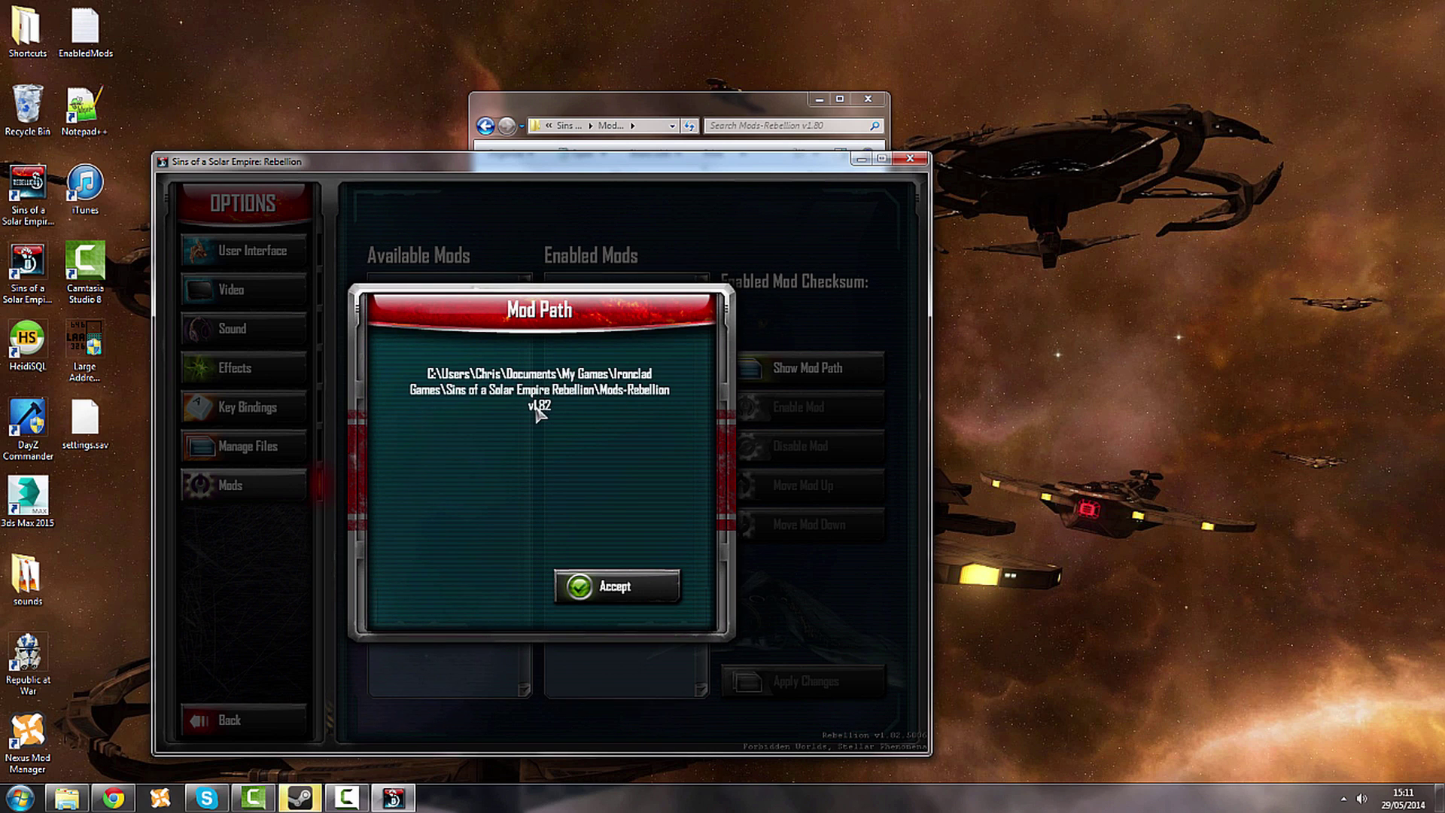
{"action": "left_click", "coordinate": [615, 586]}
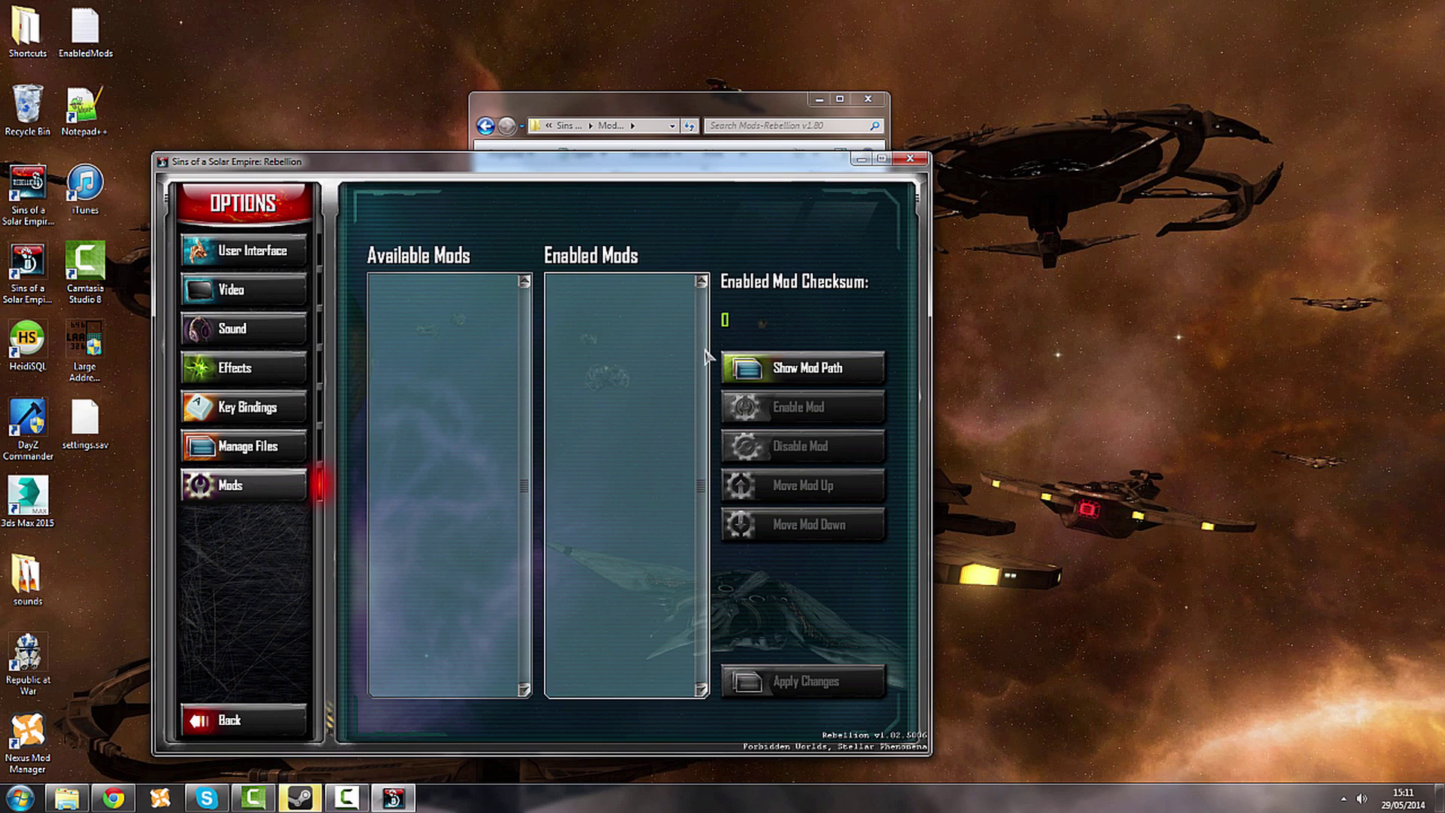
{"action": "left_click", "coordinate": [909, 159]}
Look inside Mods-Rebellion v1.82, then return to the Mods-Rebellion v1.80 folder
{"action": "left_click", "coordinate": [485, 125]}
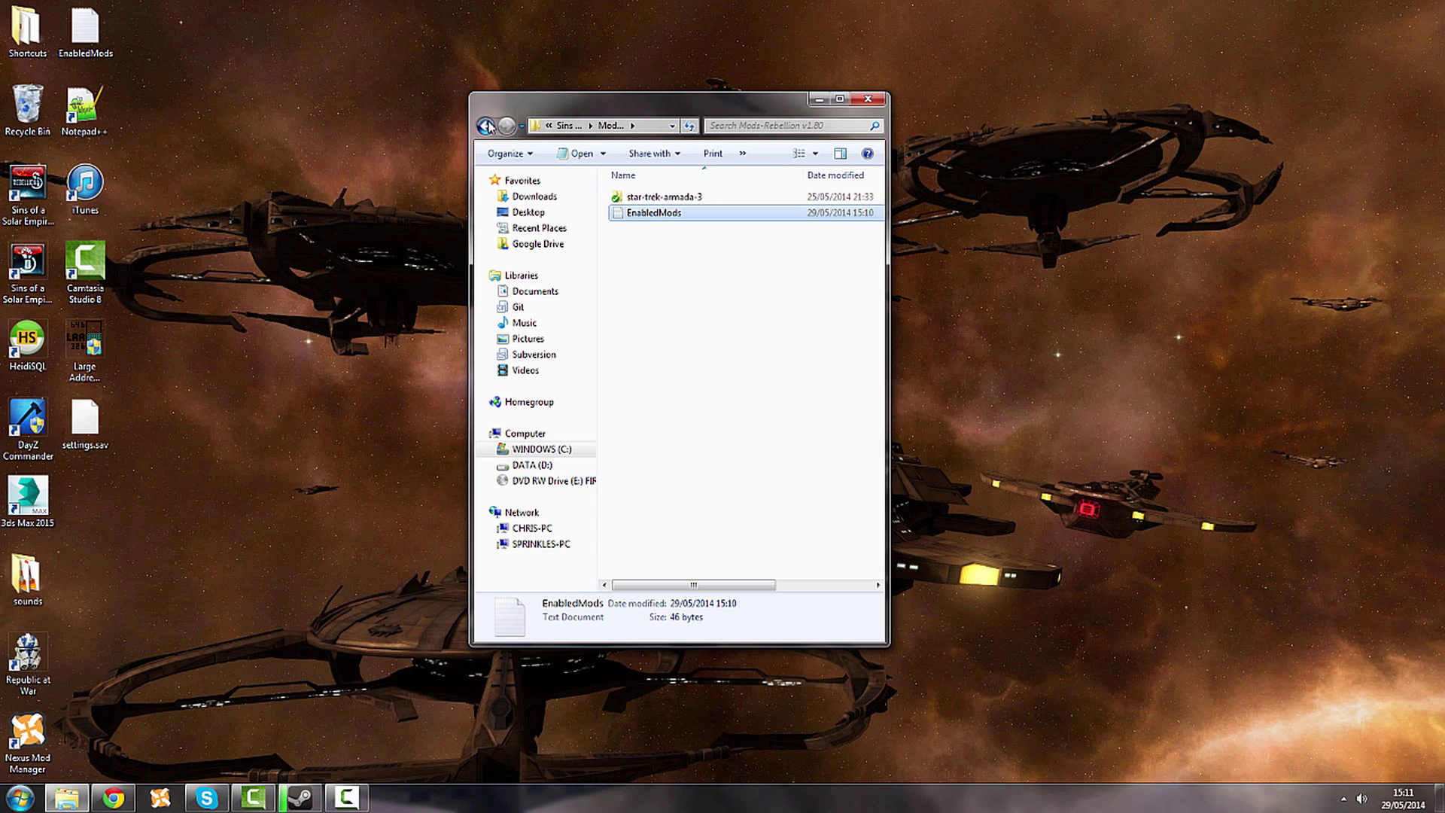
{"action": "double_click", "coordinate": [742, 359]}
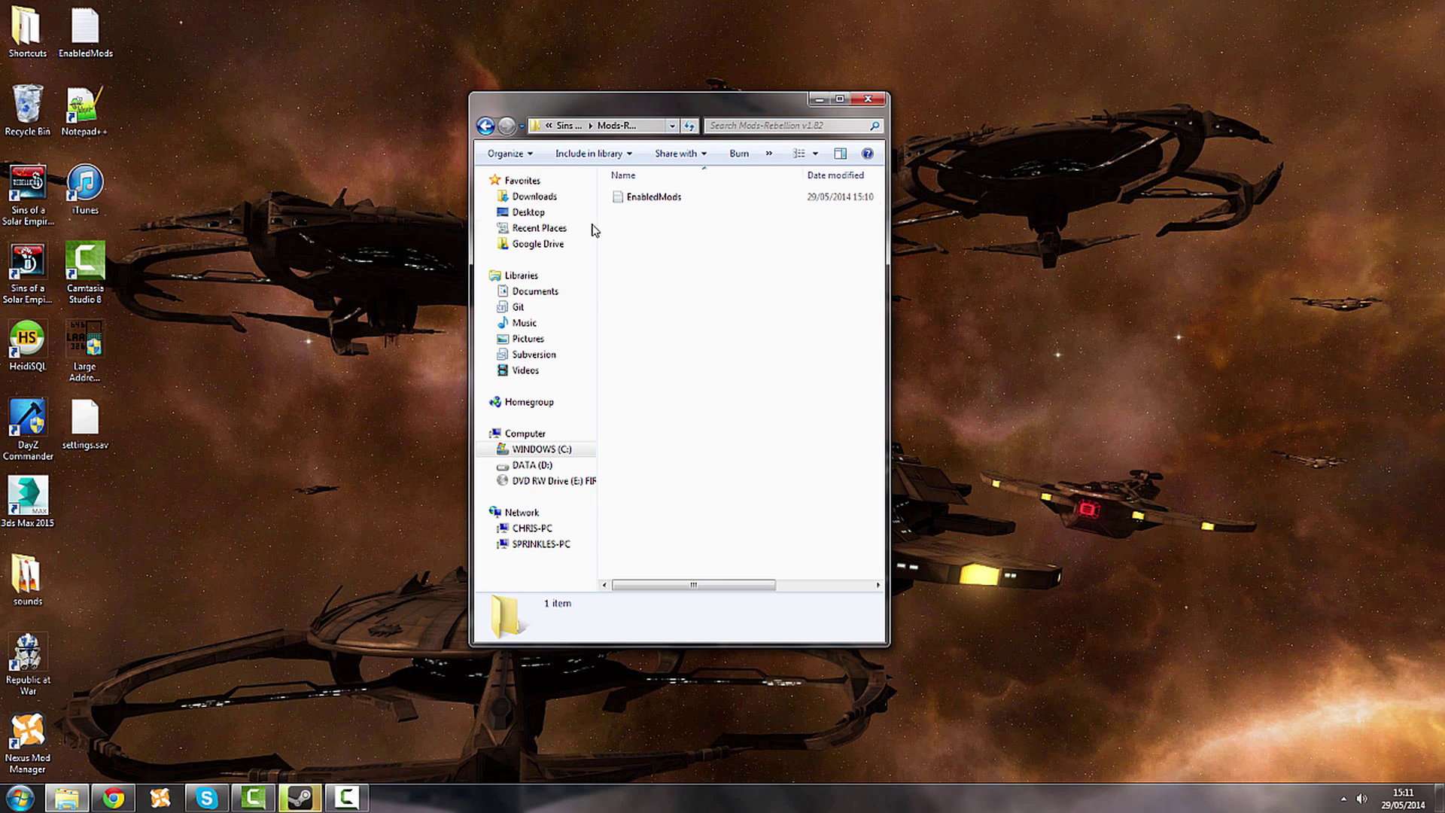
{"action": "left_click", "coordinate": [486, 125]}
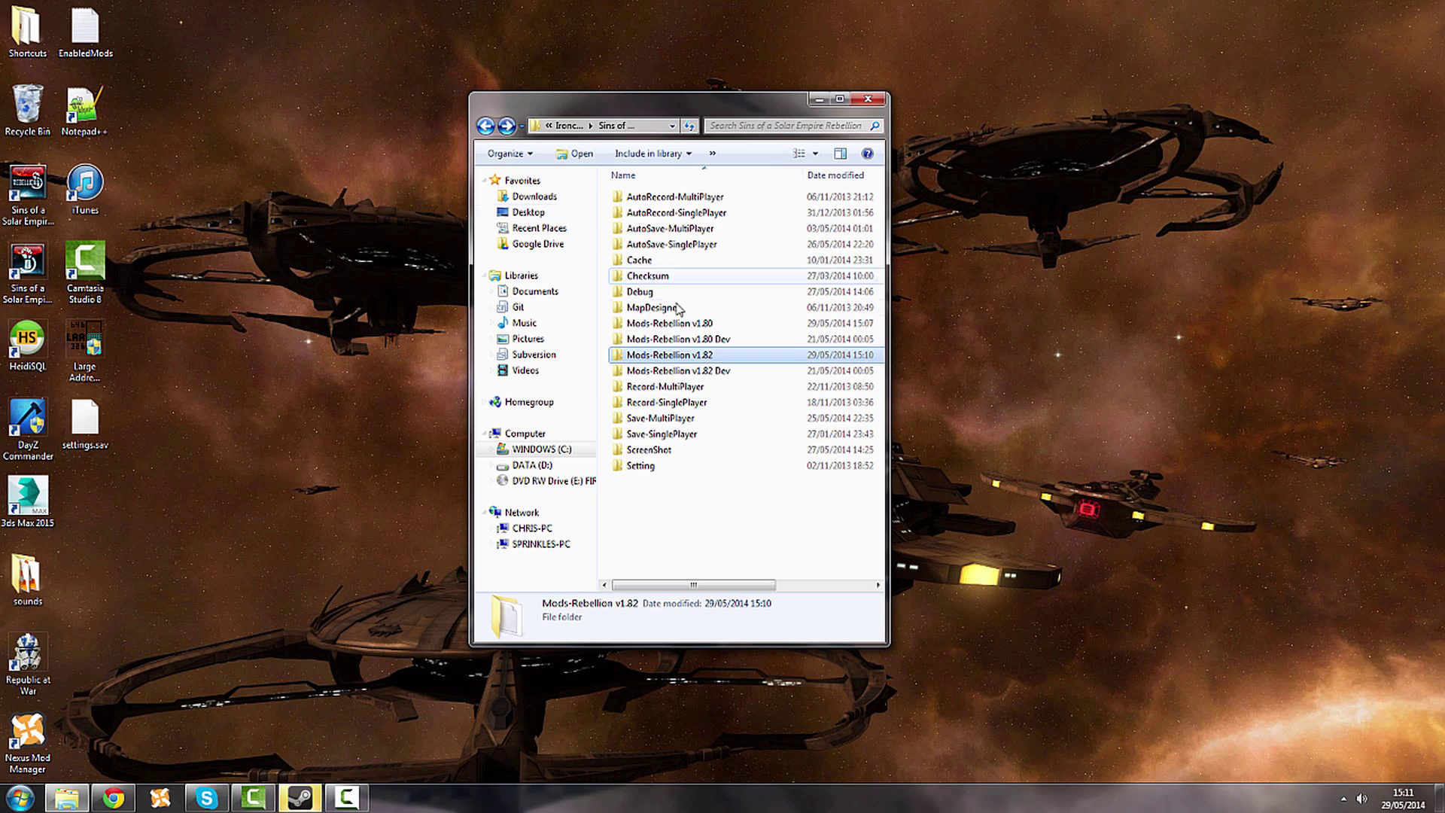
{"action": "double_click", "coordinate": [677, 323]}
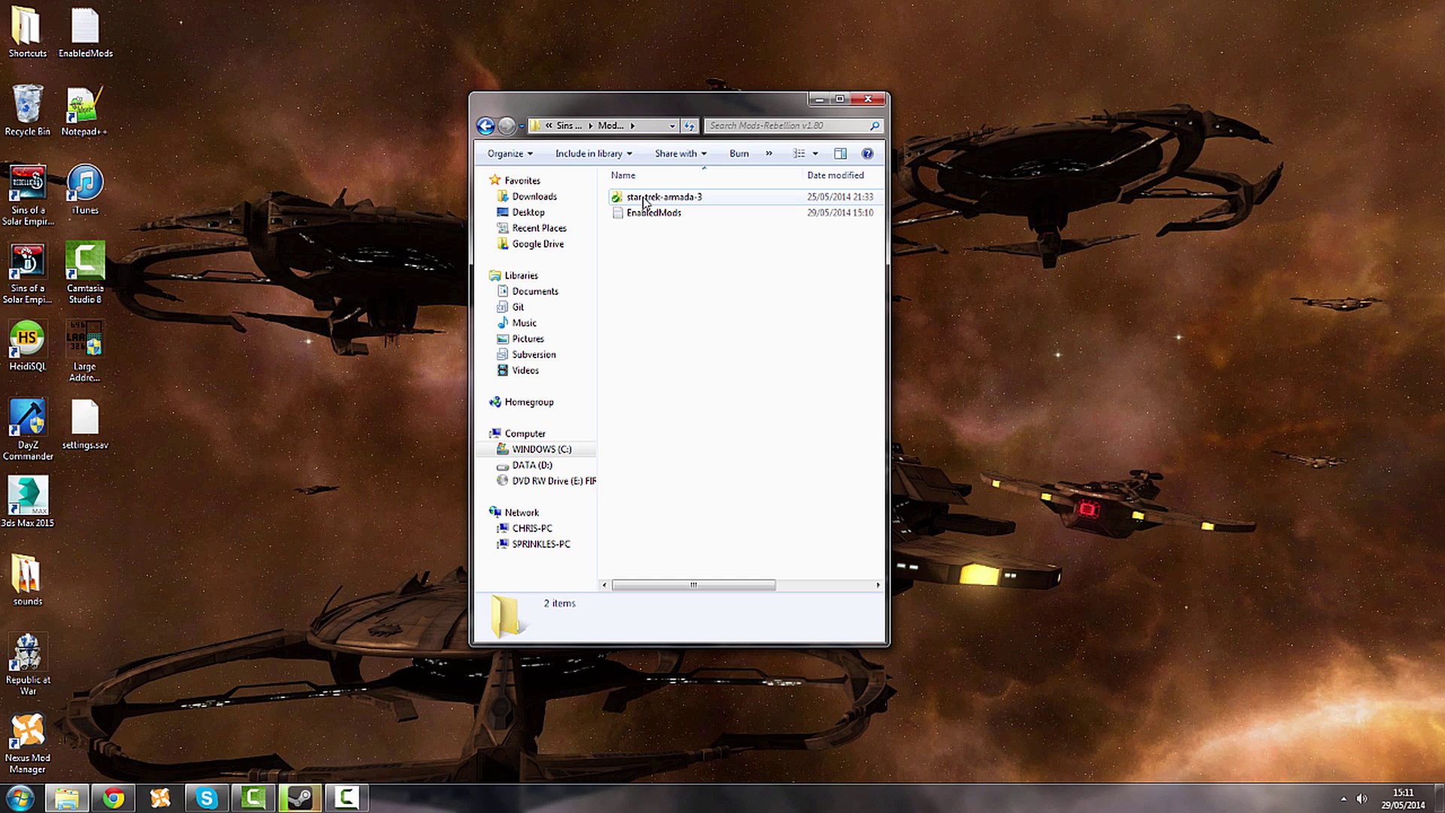
Copy the star-trek-armada-3 folder and the EnabledMods file together
{"action": "left_click_drag", "start_coordinate": [706, 268], "coordinate": [647, 197]}
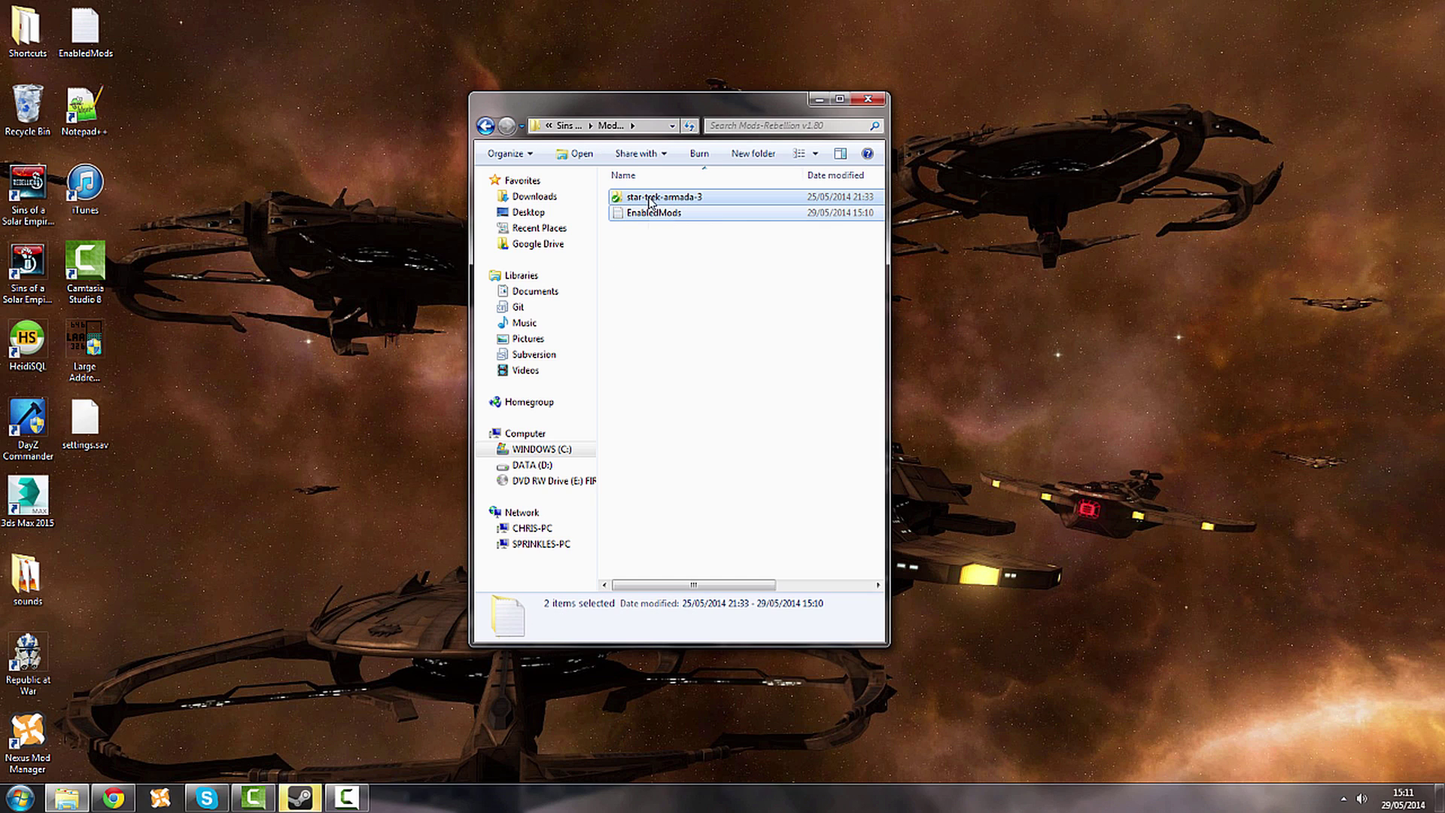
{"action": "right_click", "coordinate": [650, 200]}
{"action": "left_click", "coordinate": [708, 485]}
Paste both items into Mods-Rebellion v1.82, replacing its existing EnabledMods
{"action": "left_click", "coordinate": [486, 125]}
{"action": "double_click", "coordinate": [691, 356]}
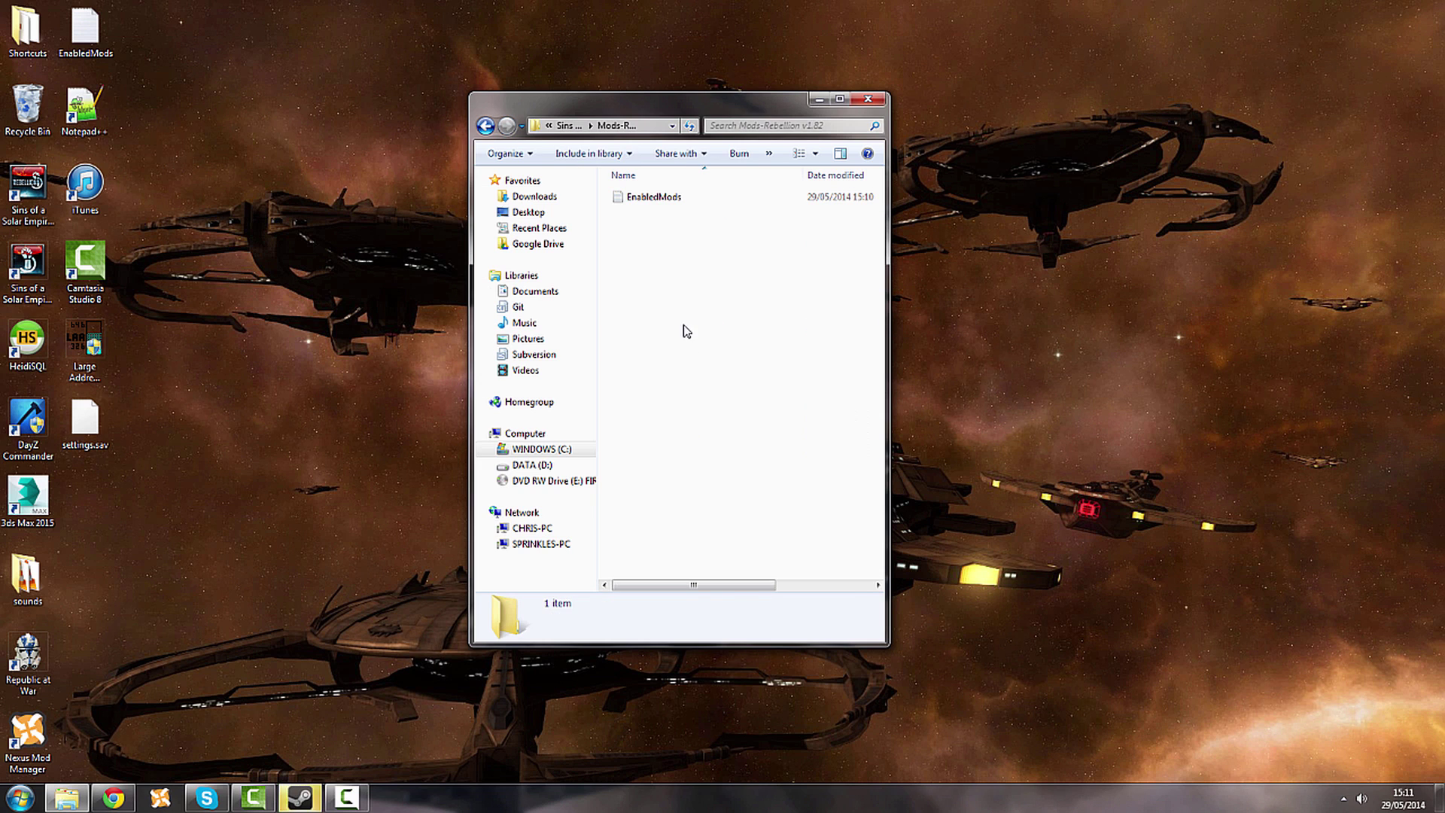
{"action": "right_click", "coordinate": [682, 325]}
{"action": "left_click", "coordinate": [766, 429]}
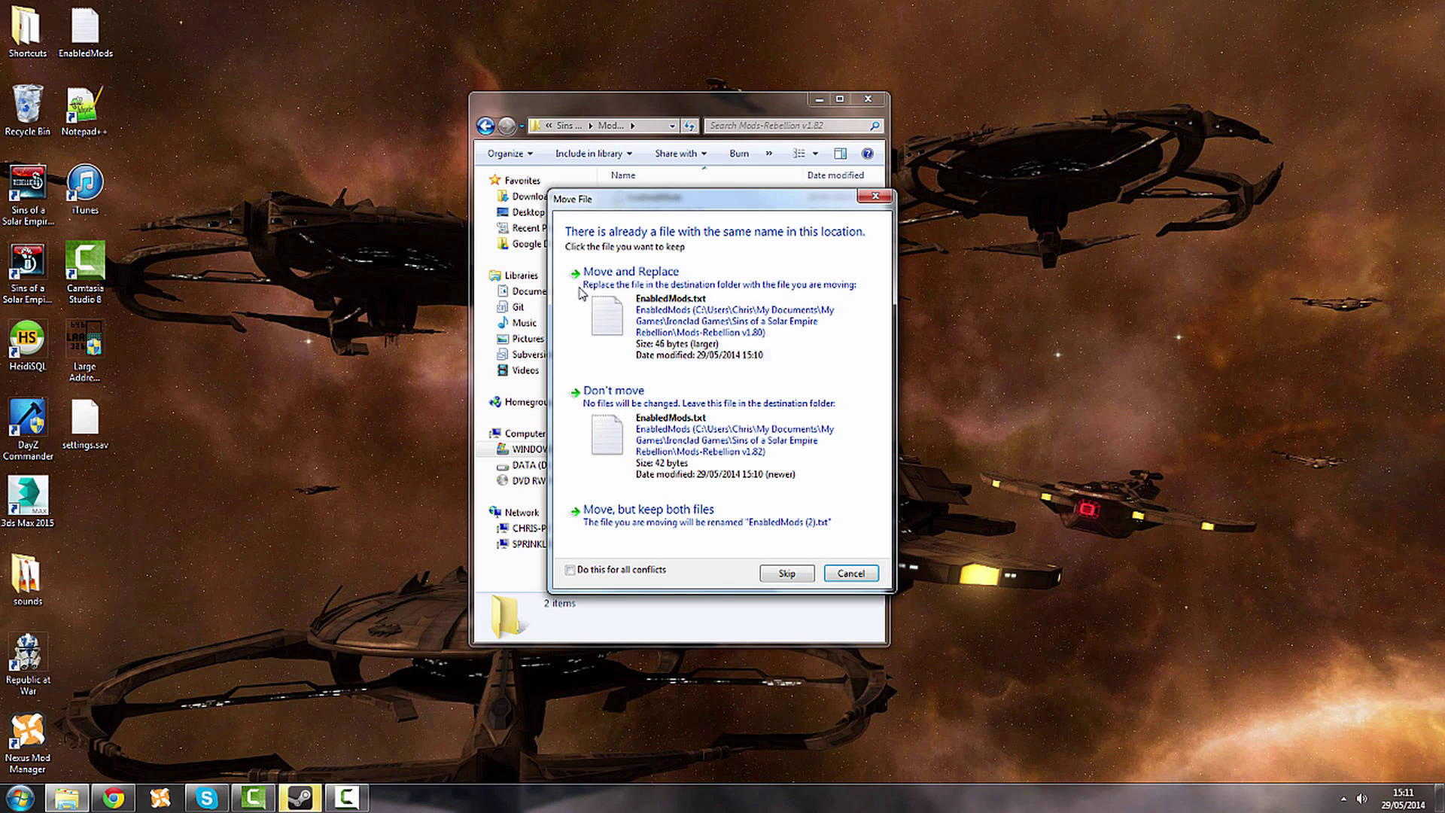
{"action": "left_click", "coordinate": [634, 313]}
{"action": "left_click", "coordinate": [659, 214]}
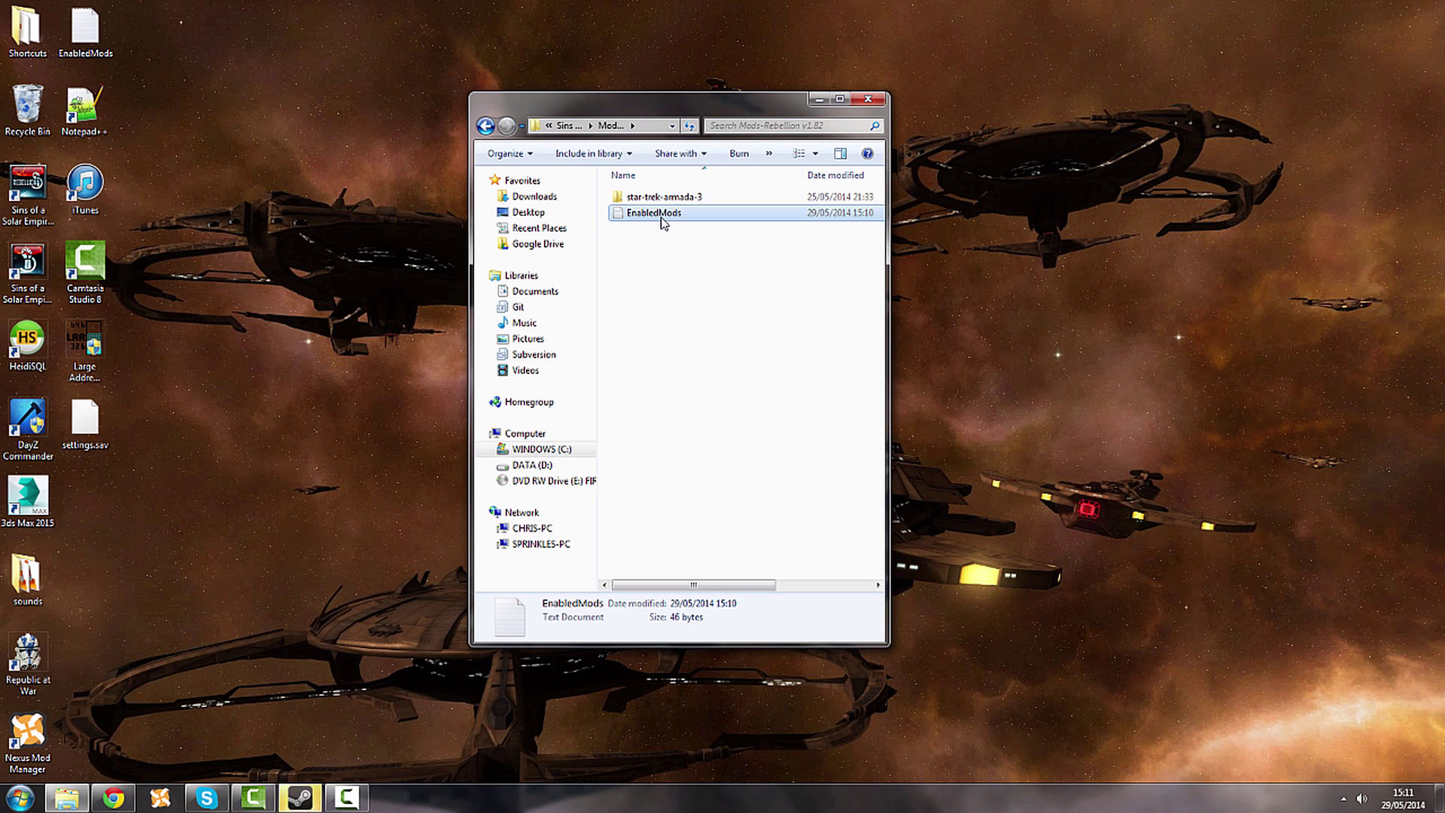
Open the v1.82 EnabledMods in Notepad++ and the desktop copy in Notepad, side by side
{"action": "right_click", "coordinate": [661, 217]}
{"action": "left_click", "coordinate": [709, 276]}
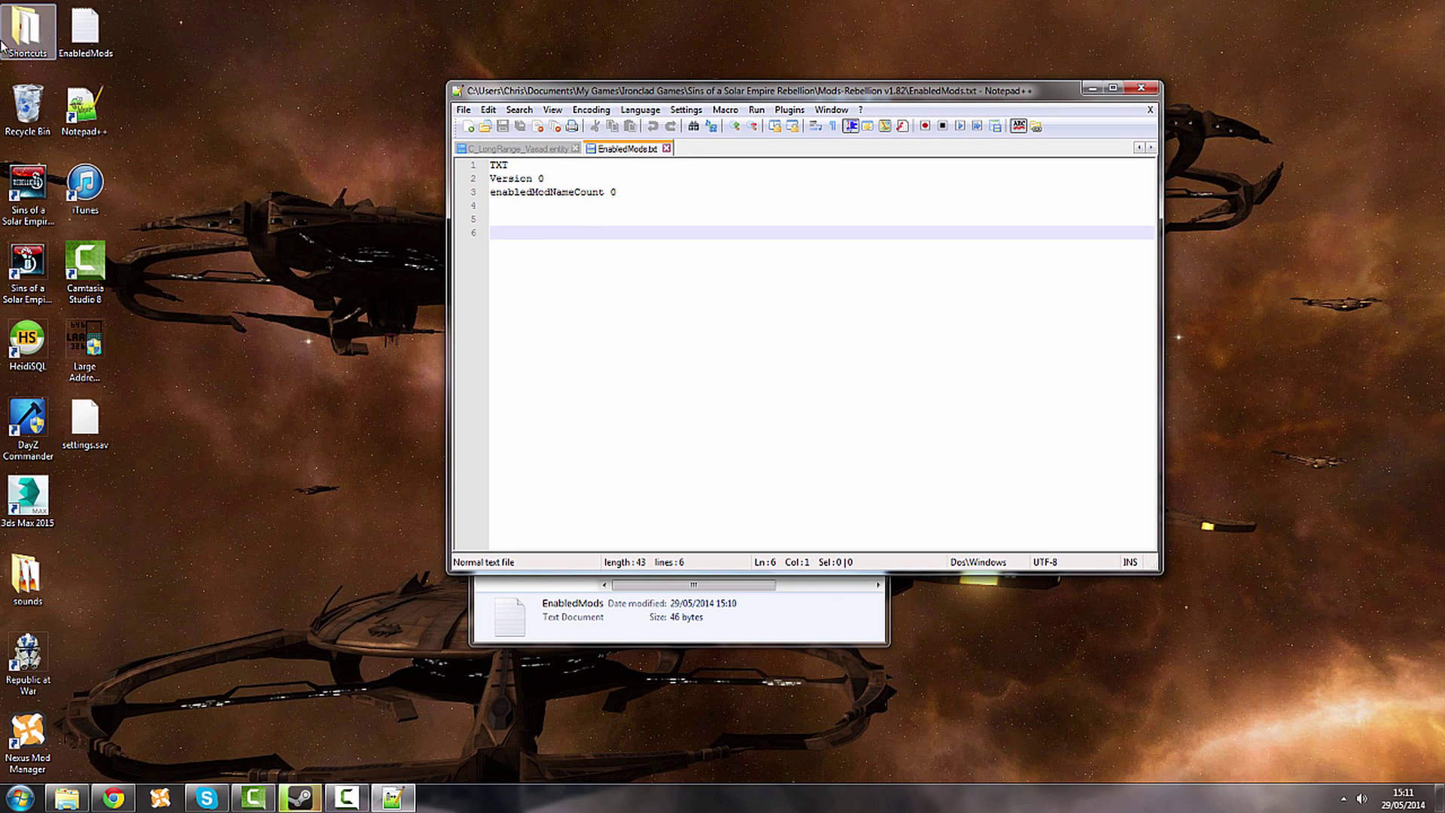
{"action": "right_click", "coordinate": [91, 45]}
{"action": "left_click", "coordinate": [126, 55]}
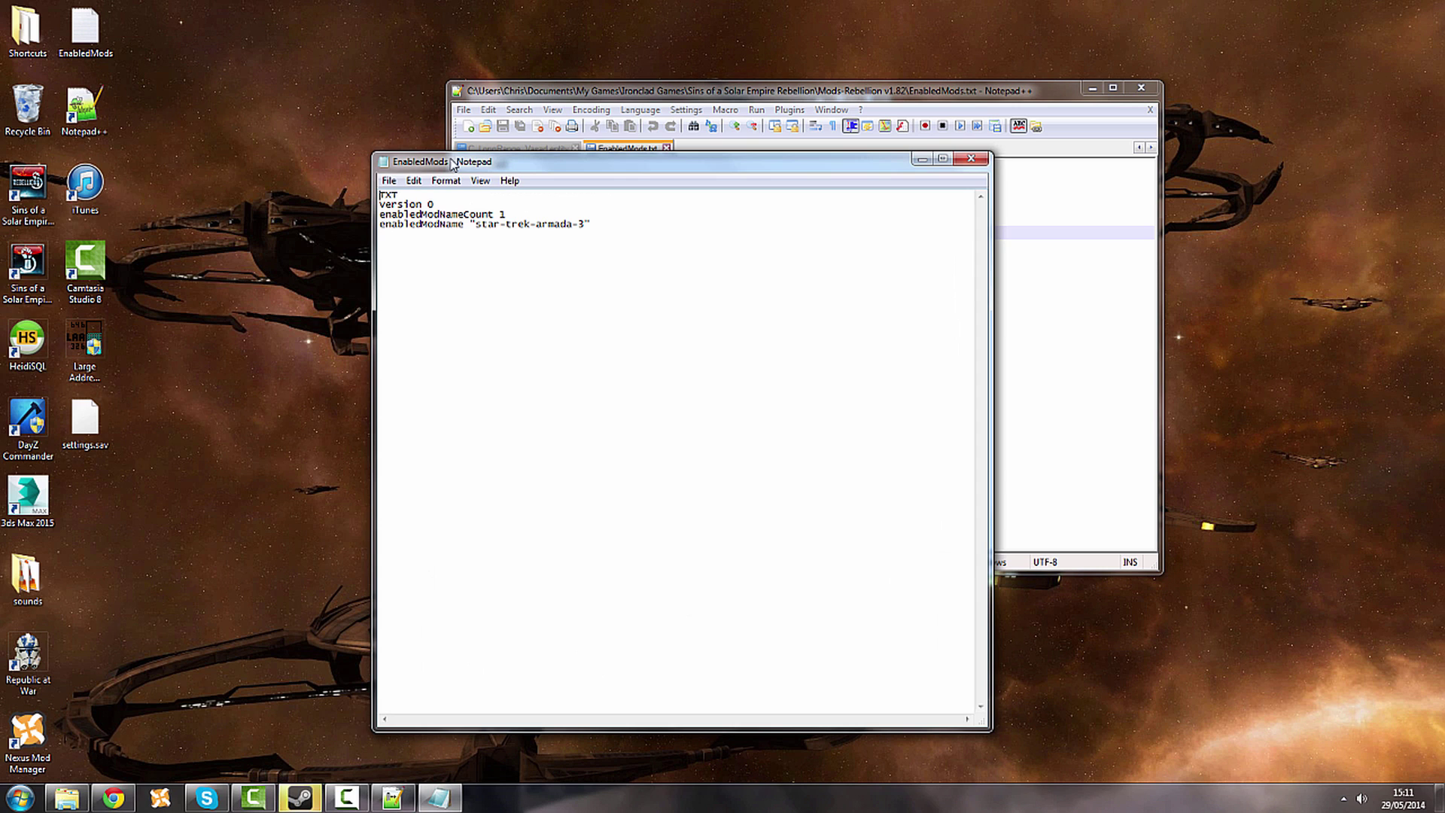
{"action": "left_click_drag", "start_coordinate": [570, 154], "coordinate": [184, 97]}
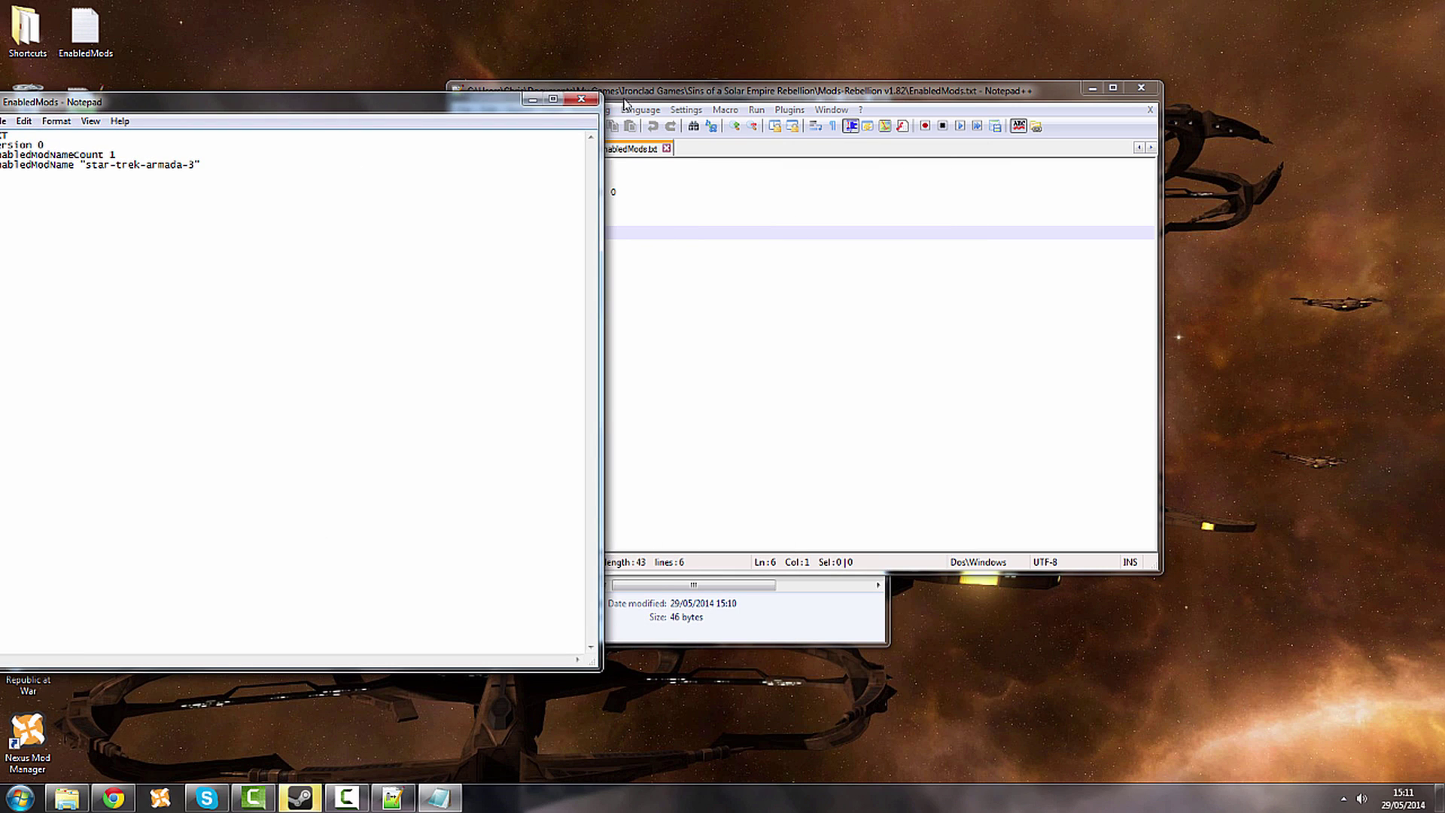
{"action": "left_click_drag", "start_coordinate": [625, 104], "coordinate": [872, 112]}
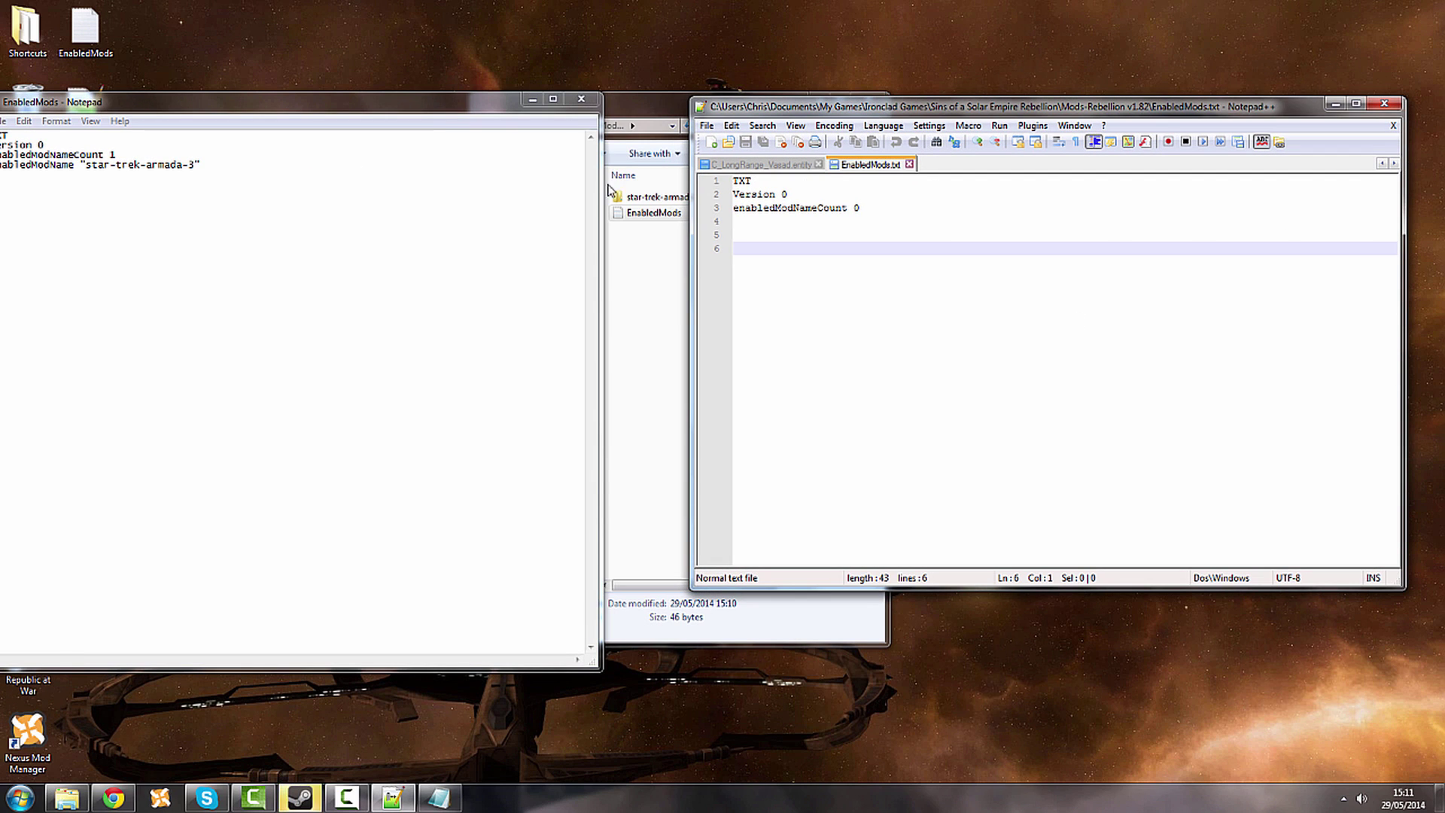
{"action": "left_click_drag", "start_coordinate": [292, 106], "coordinate": [363, 106]}
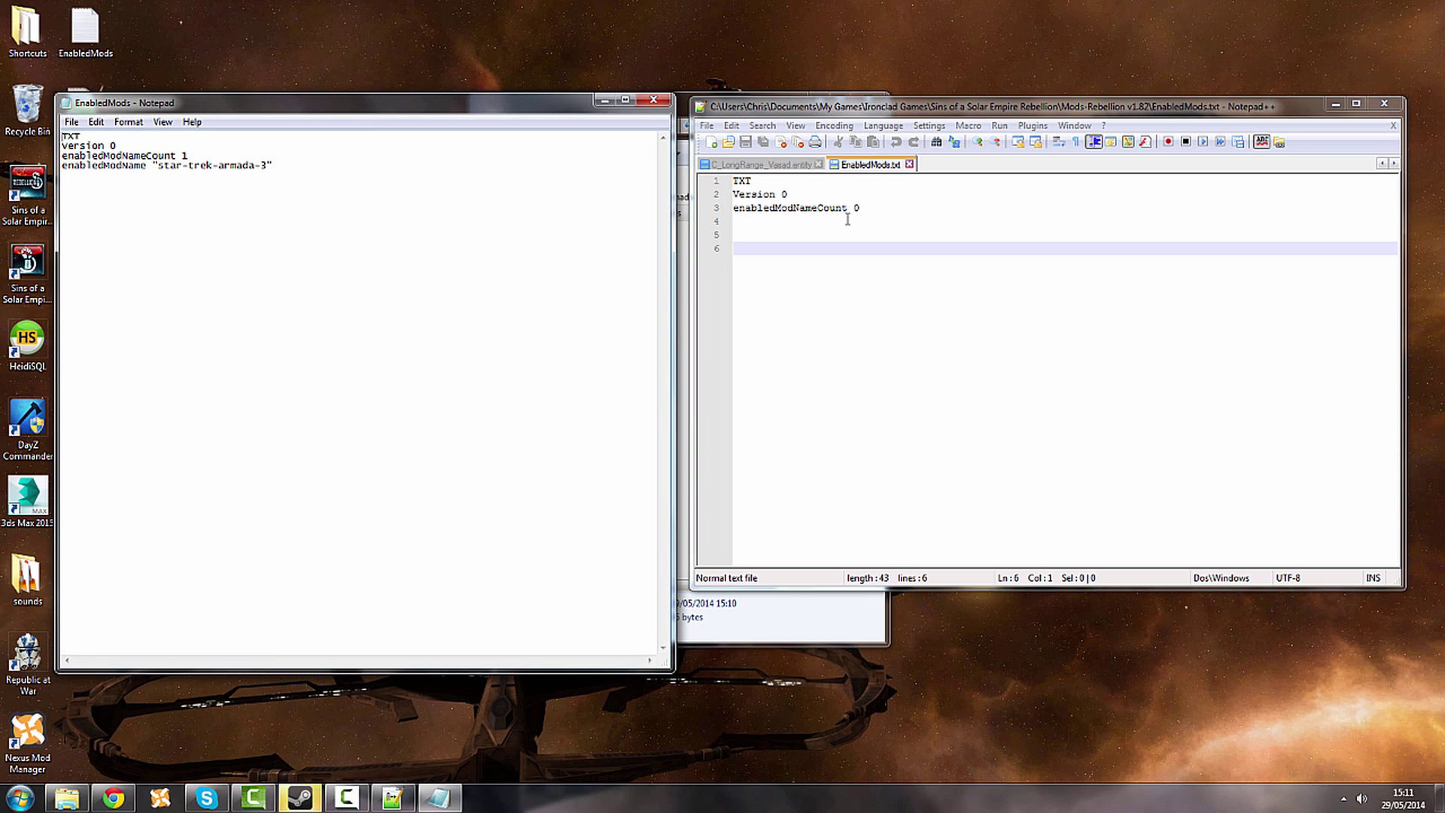
Add the enabledModName "star-trek-armada-3" line to the Notepad++ file, save it, and close Notepad
{"action": "left_click_drag", "start_coordinate": [280, 163], "coordinate": [79, 165]}
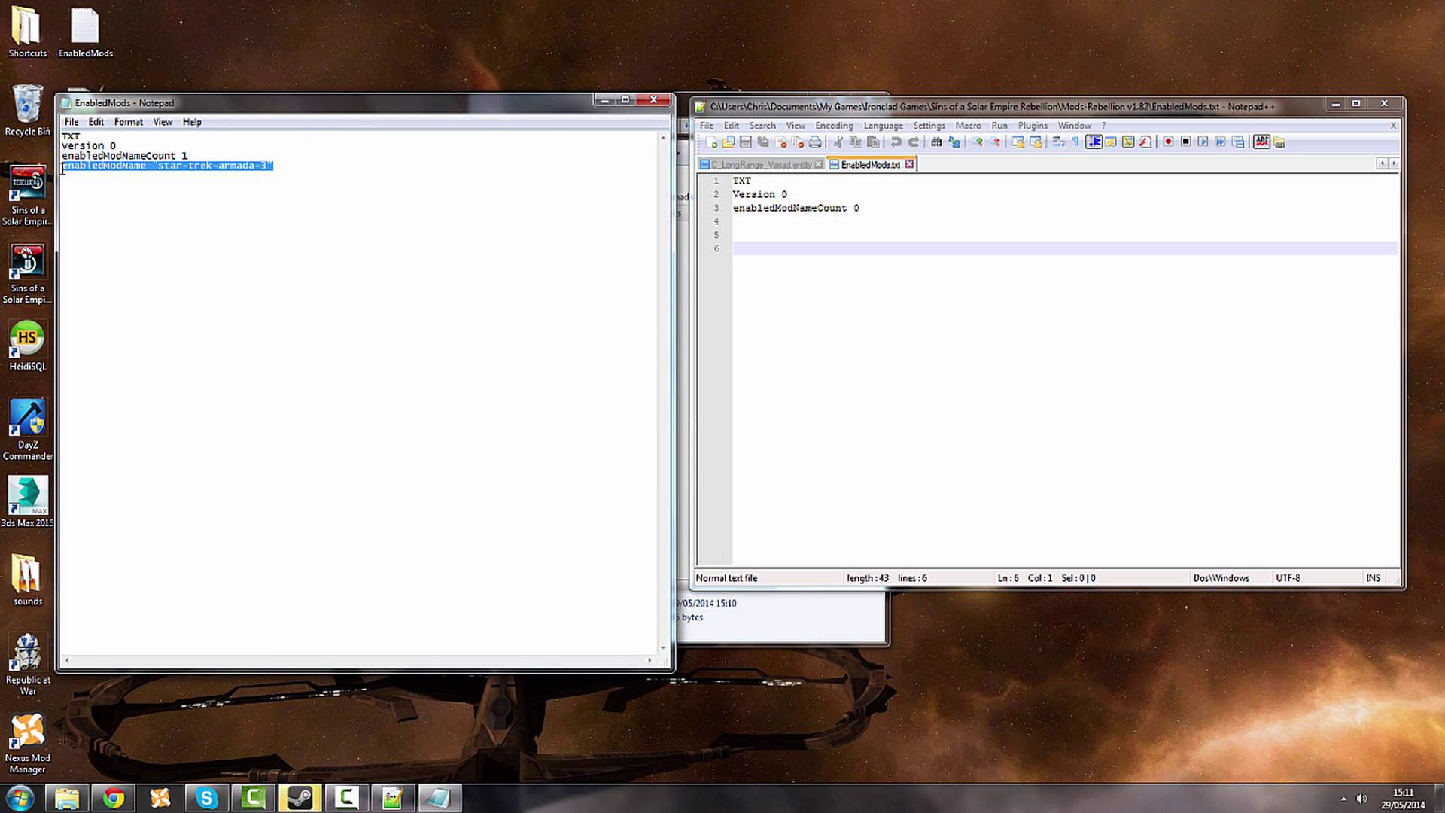
{"action": "left_click", "coordinate": [870, 208]}
{"action": "key", "text": "Return"}
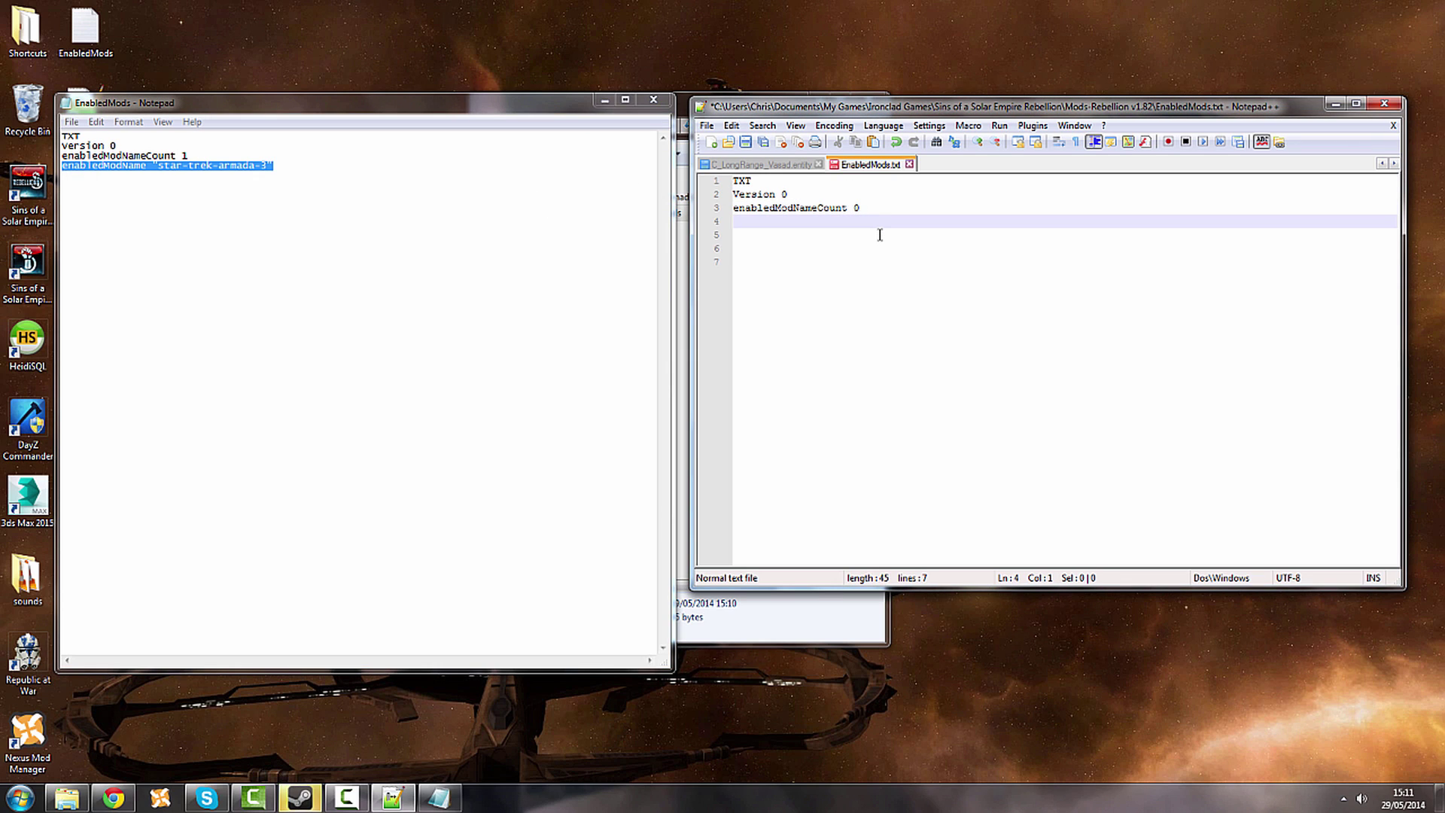
{"action": "type", "text": "enabledModName \"star-trek-armada-3\""}
{"action": "key", "text": "Up"}
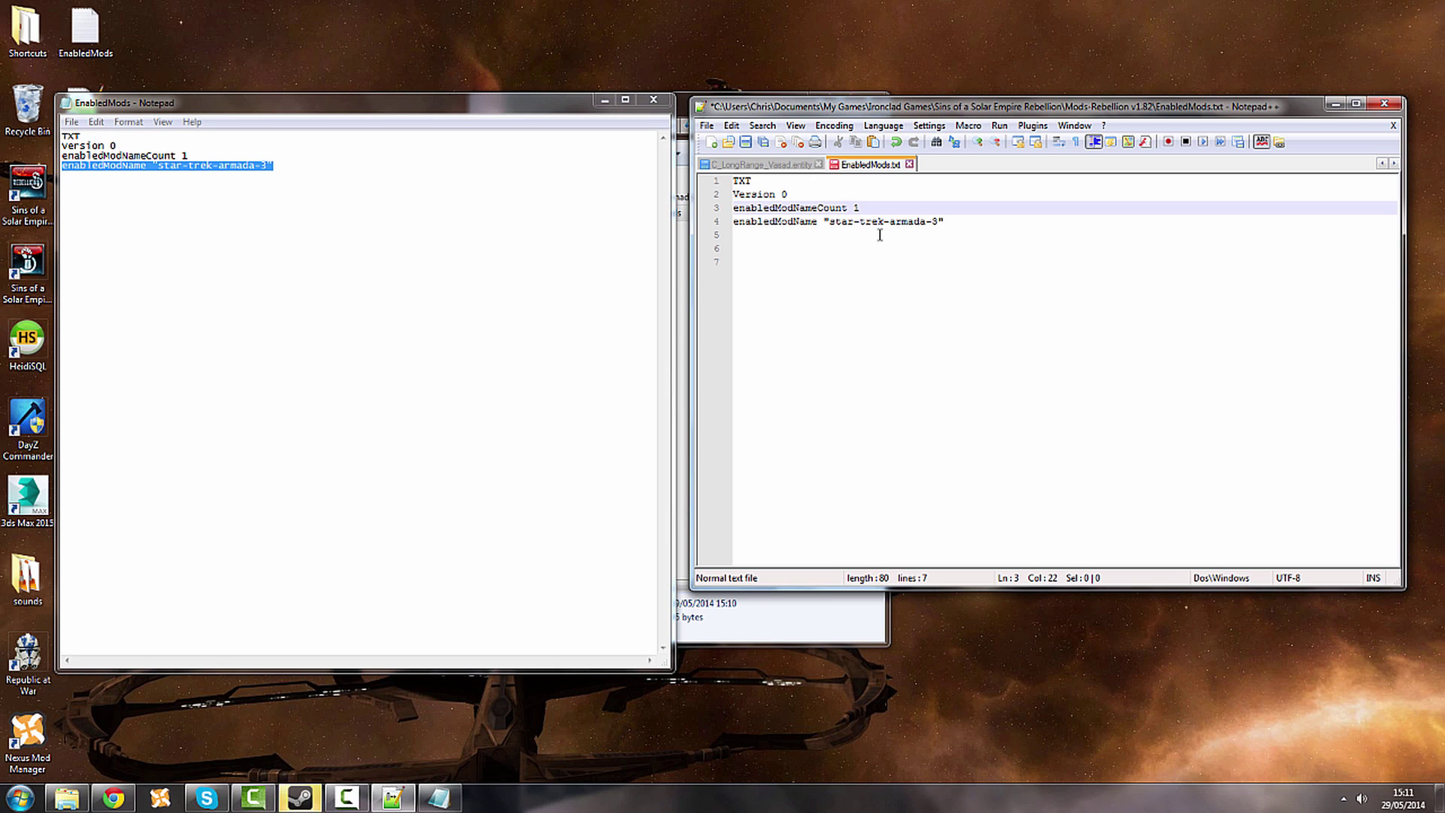
{"action": "key", "text": "ctrl+s"}
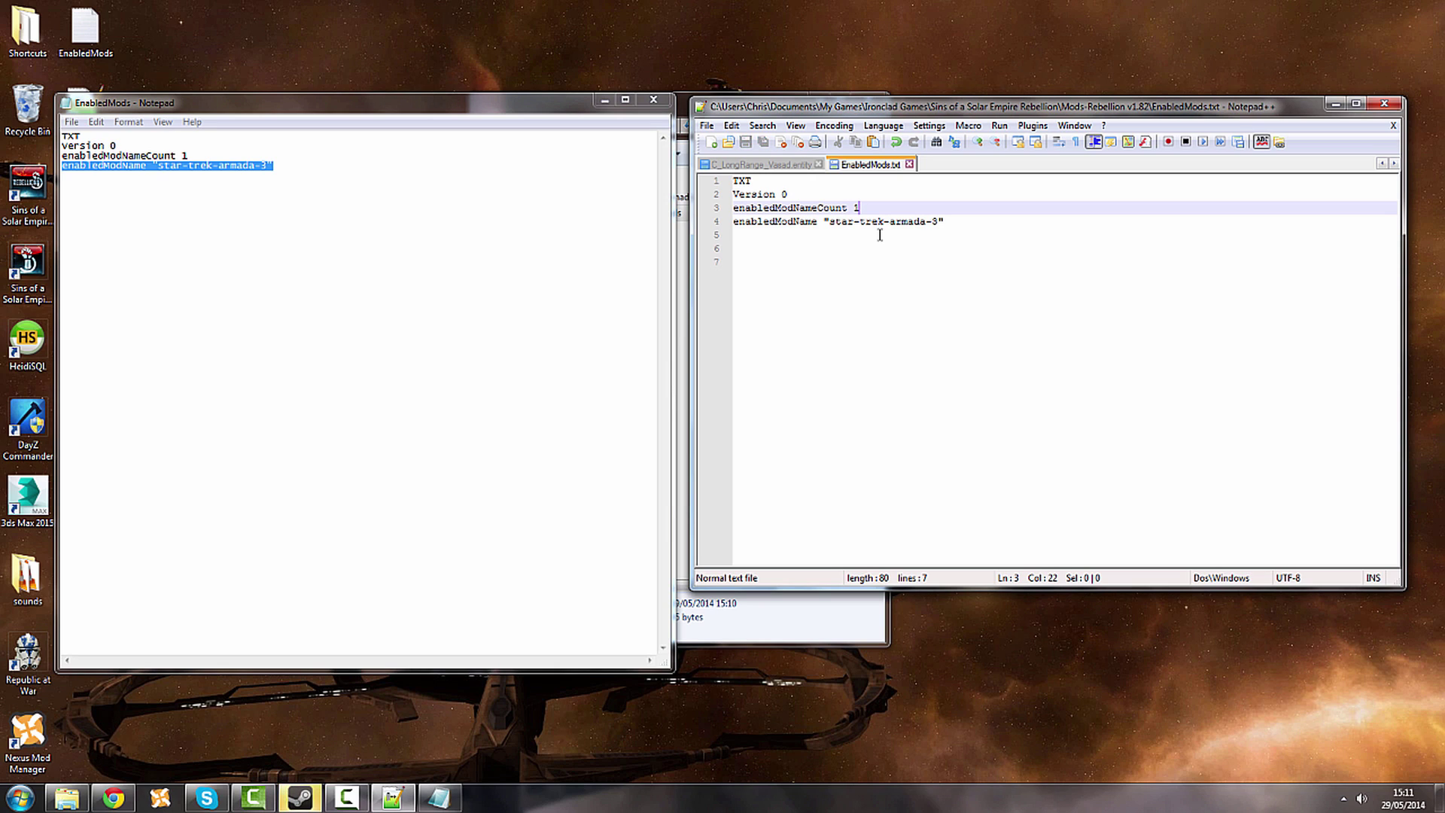
{"action": "left_click", "coordinate": [653, 99]}
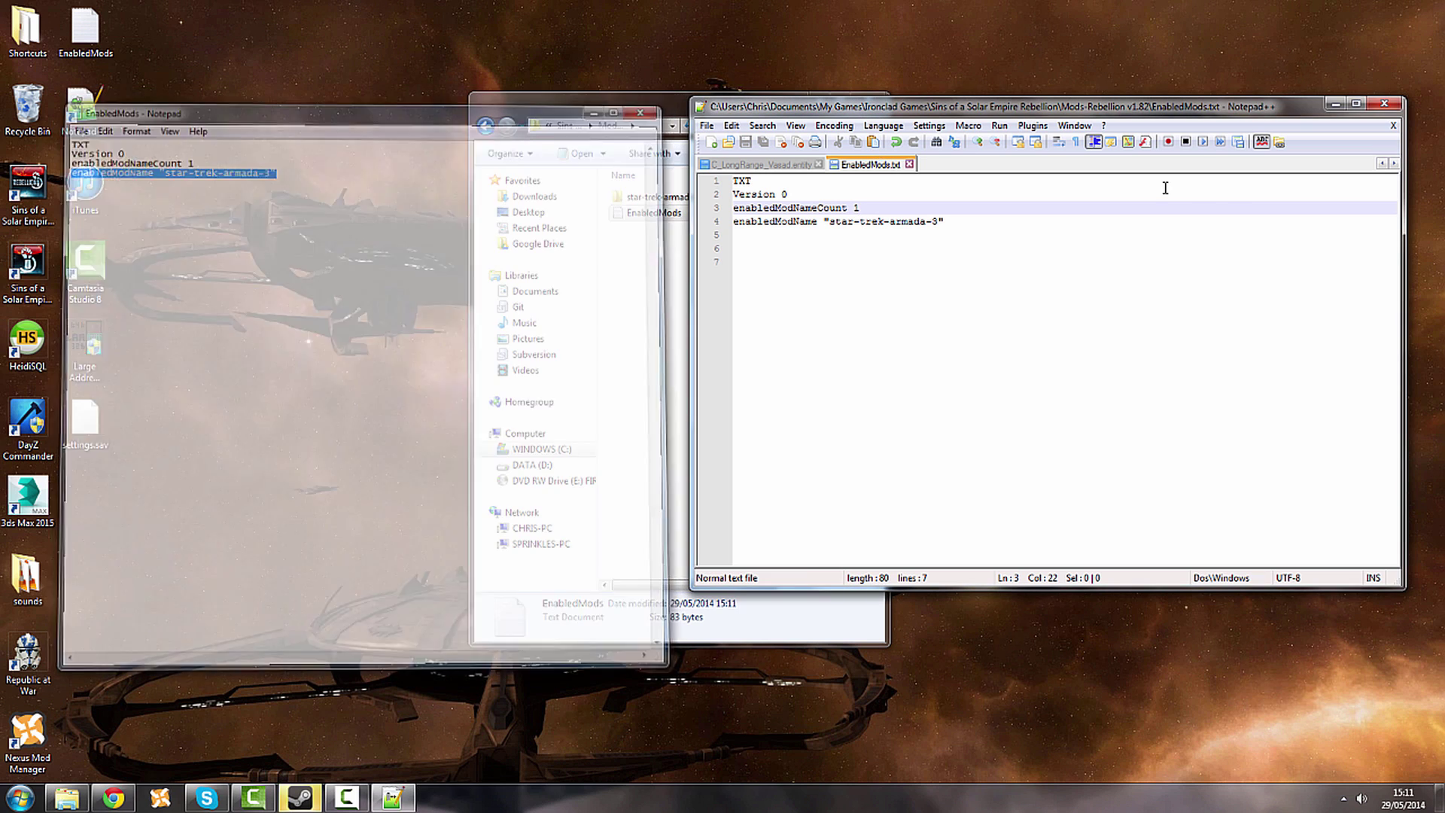
Close Notepad++ and bring up the TechPowerUp Large Address Aware thread in Chrome
{"action": "left_click", "coordinate": [1385, 102]}
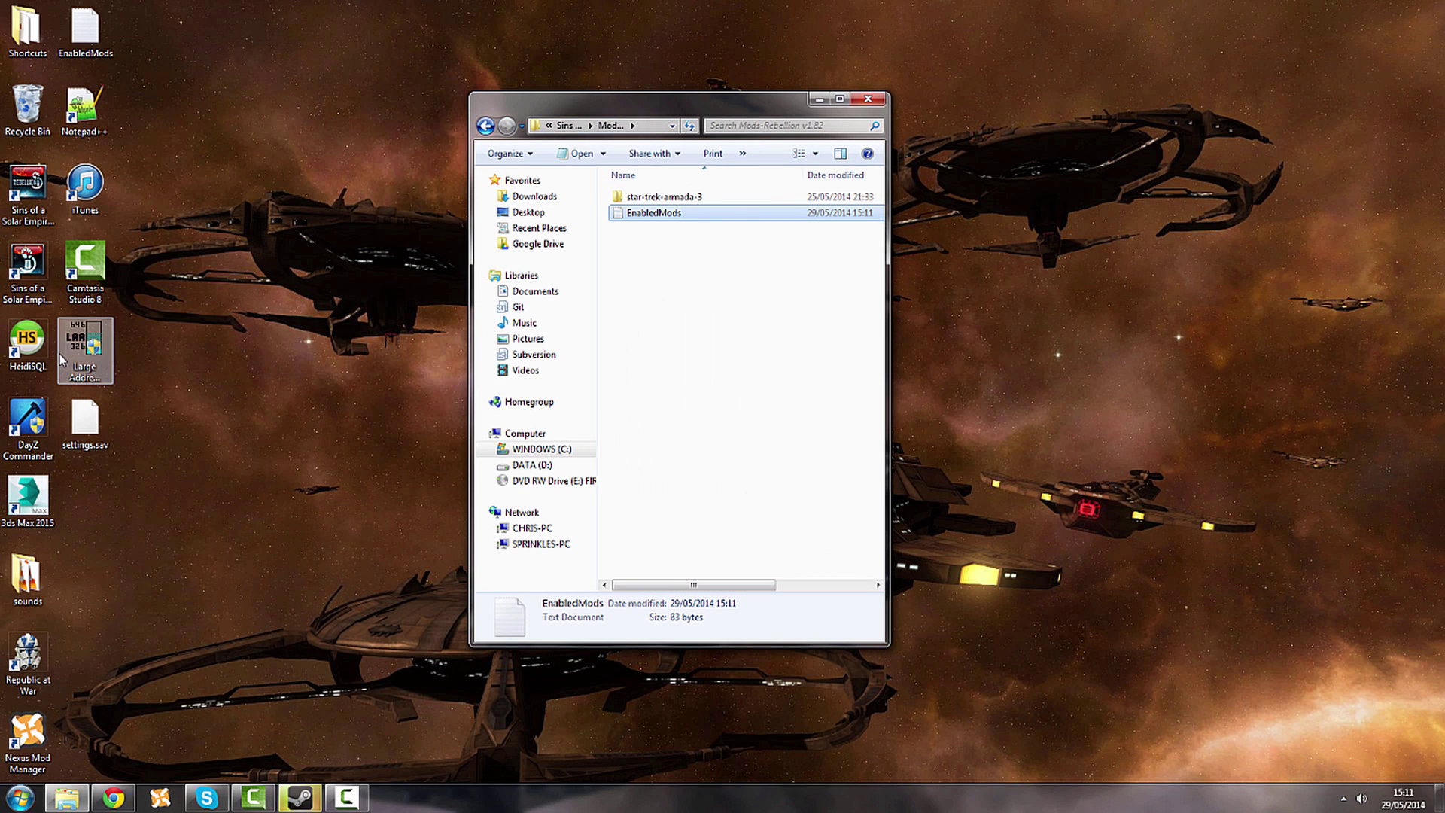
{"action": "left_click", "coordinate": [113, 798]}
{"action": "scroll", "coordinate": [2, 92], "scroll_direction": "up", "scroll_amount": 6}
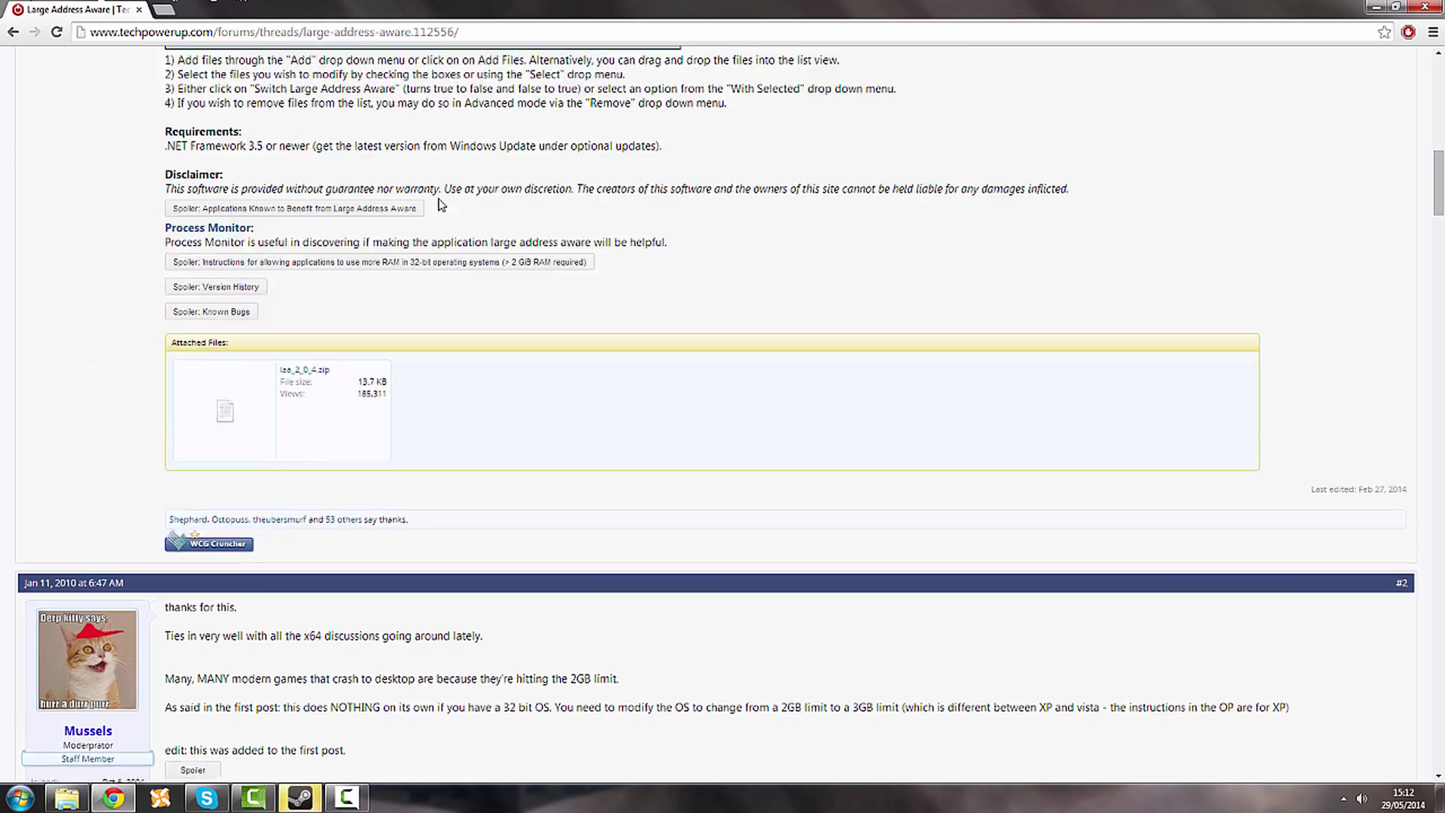
{"action": "scroll", "coordinate": [482, 239], "scroll_direction": "up", "scroll_amount": 8}
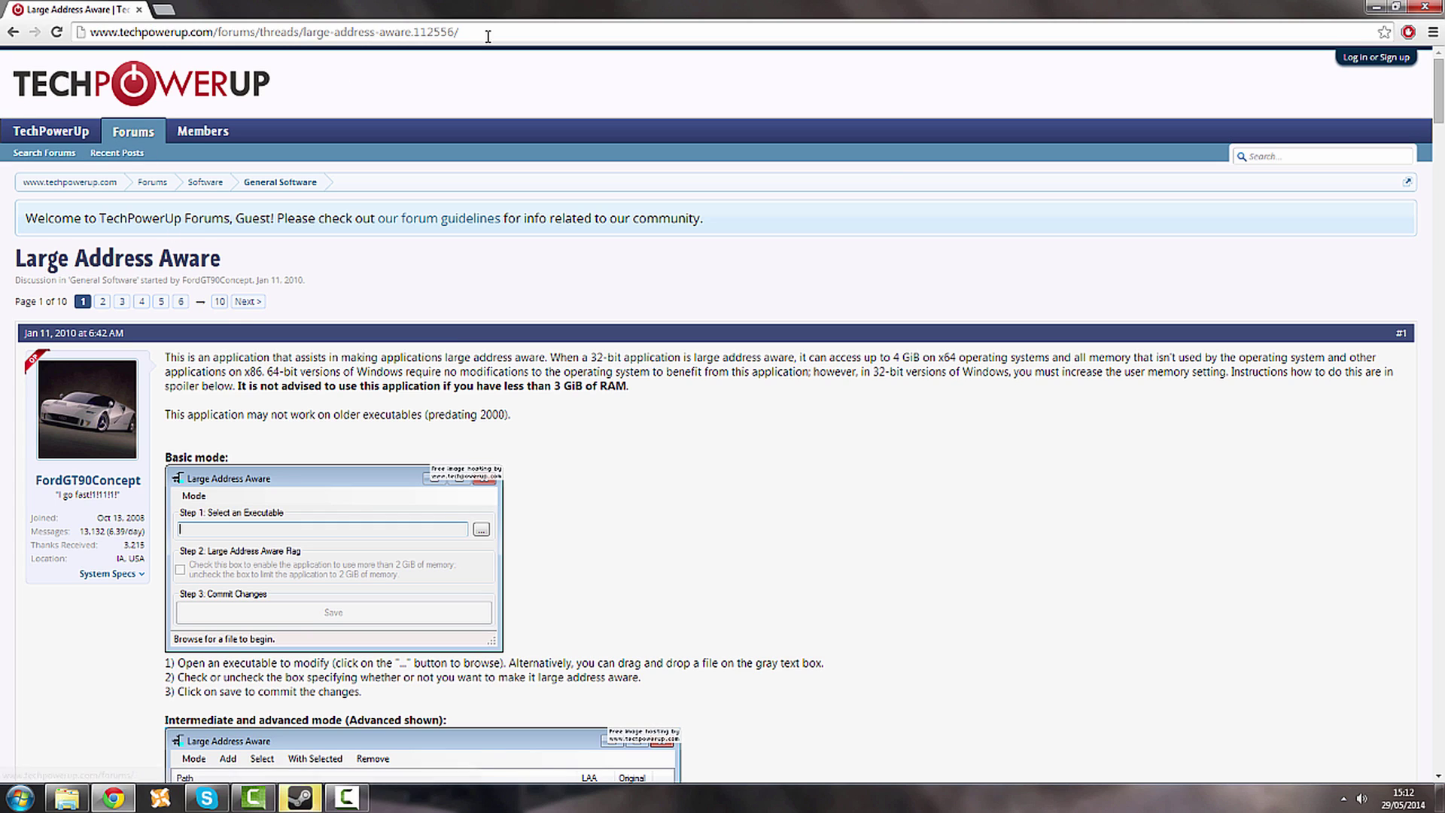
{"action": "left_click", "coordinate": [68, 30]}
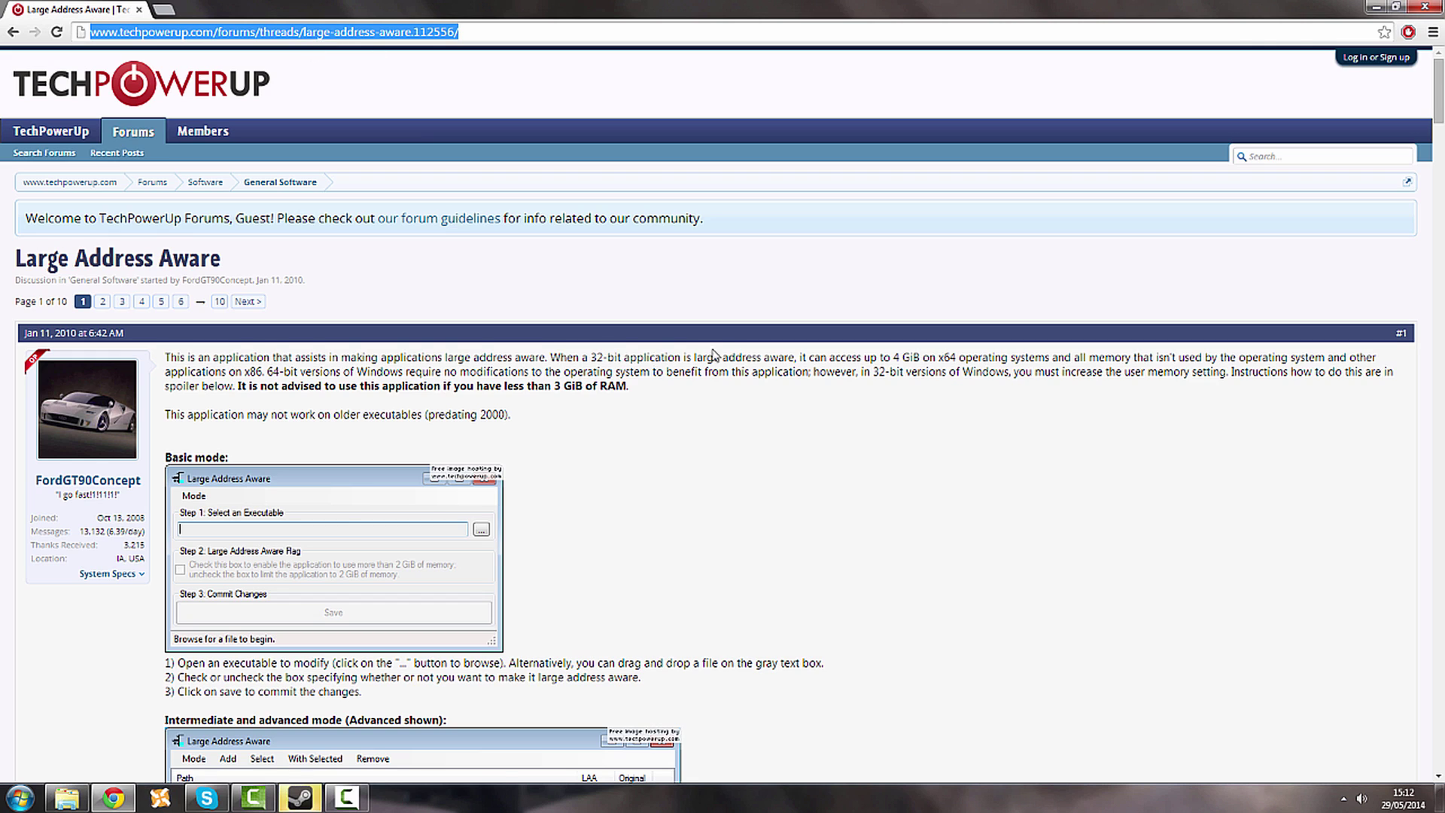
{"action": "scroll", "coordinate": [714, 353], "scroll_direction": "down", "scroll_amount": 15}
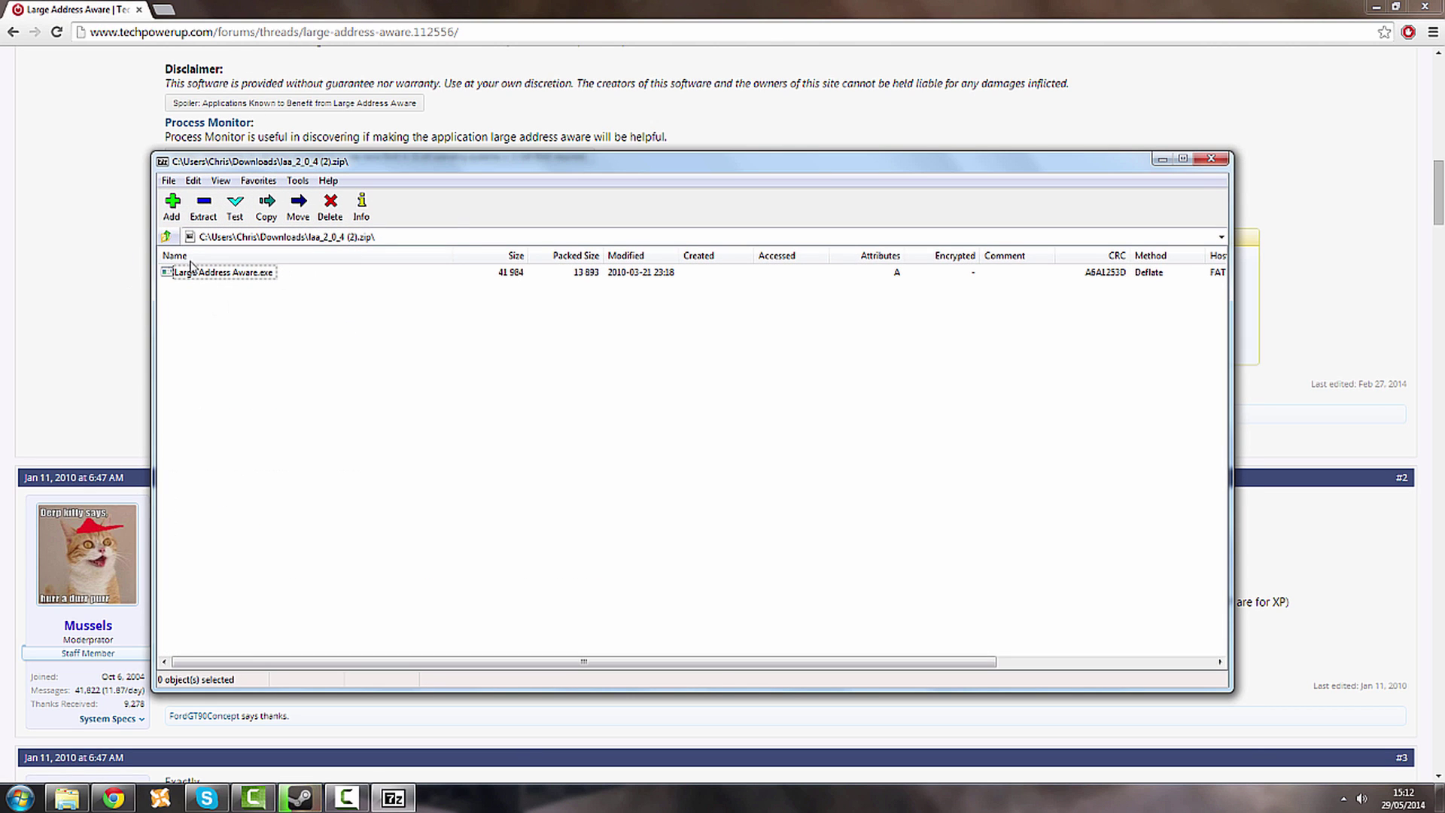
Extract Large Address Aware.exe to the Desktop, overwriting the old copy, then minimize Chrome and 7-Zip
{"action": "left_click", "coordinate": [203, 207]}
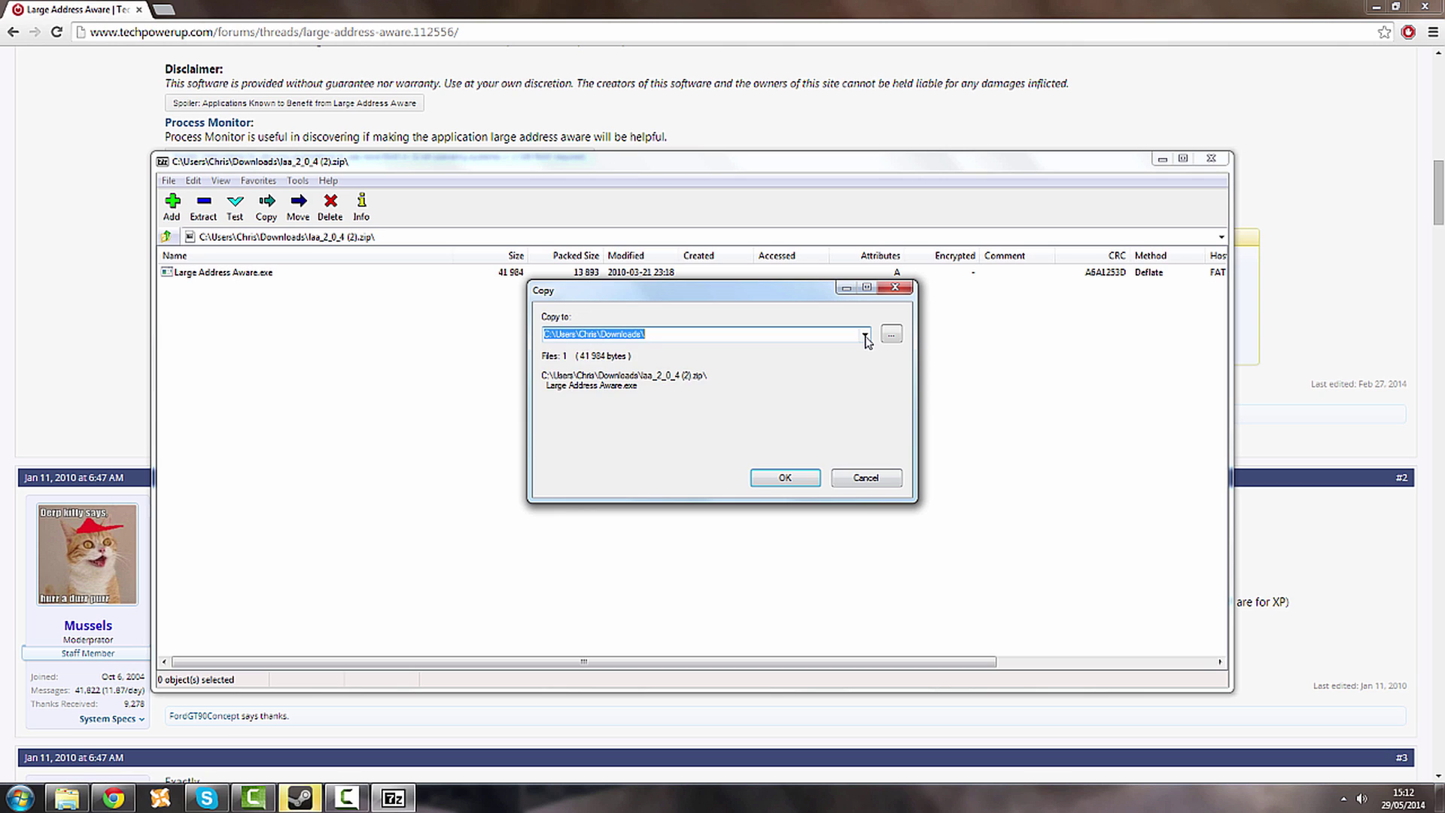
{"action": "left_click", "coordinate": [864, 335]}
{"action": "left_click", "coordinate": [734, 379]}
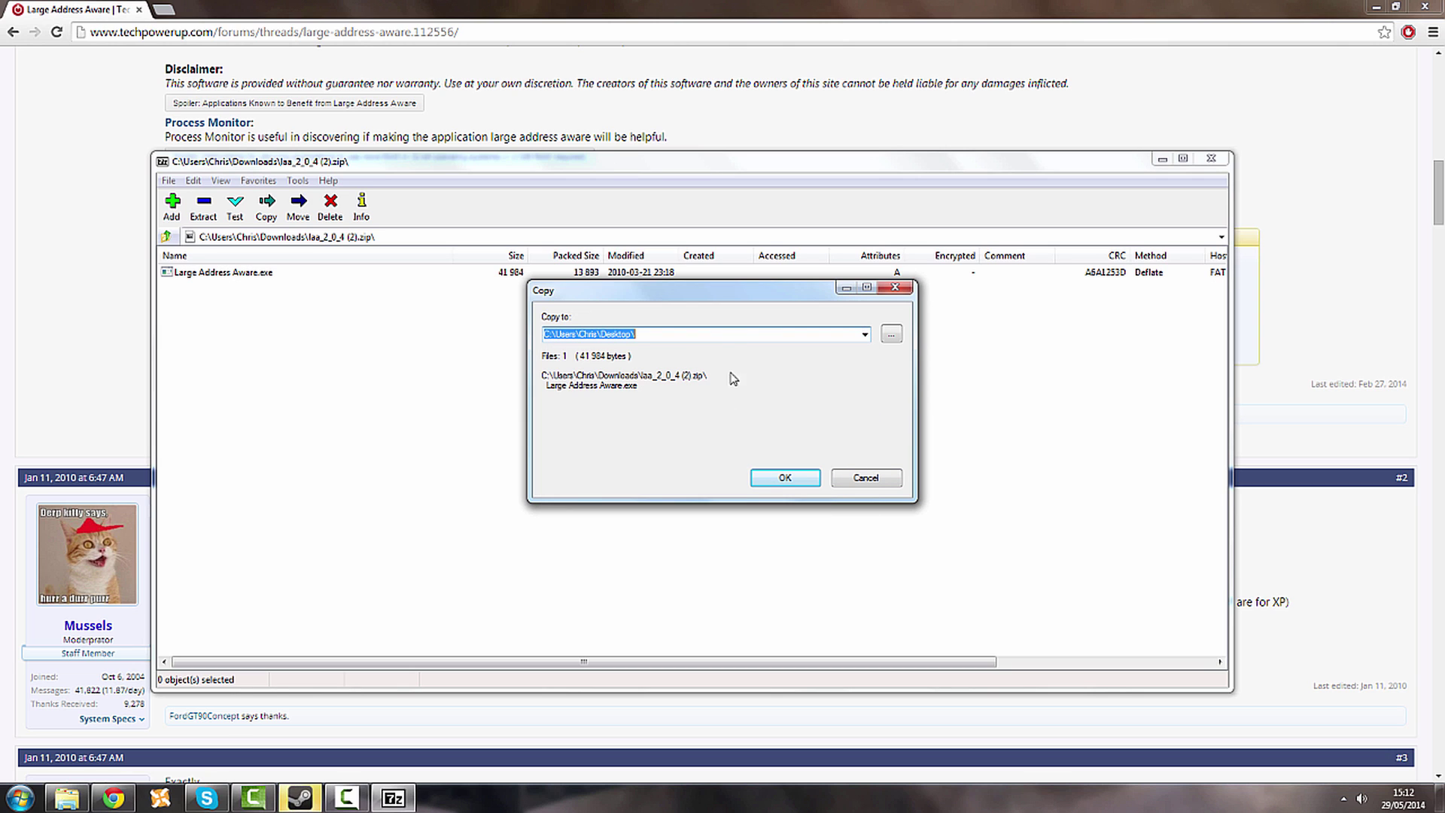
{"action": "left_click", "coordinate": [783, 477]}
{"action": "left_click", "coordinate": [708, 485]}
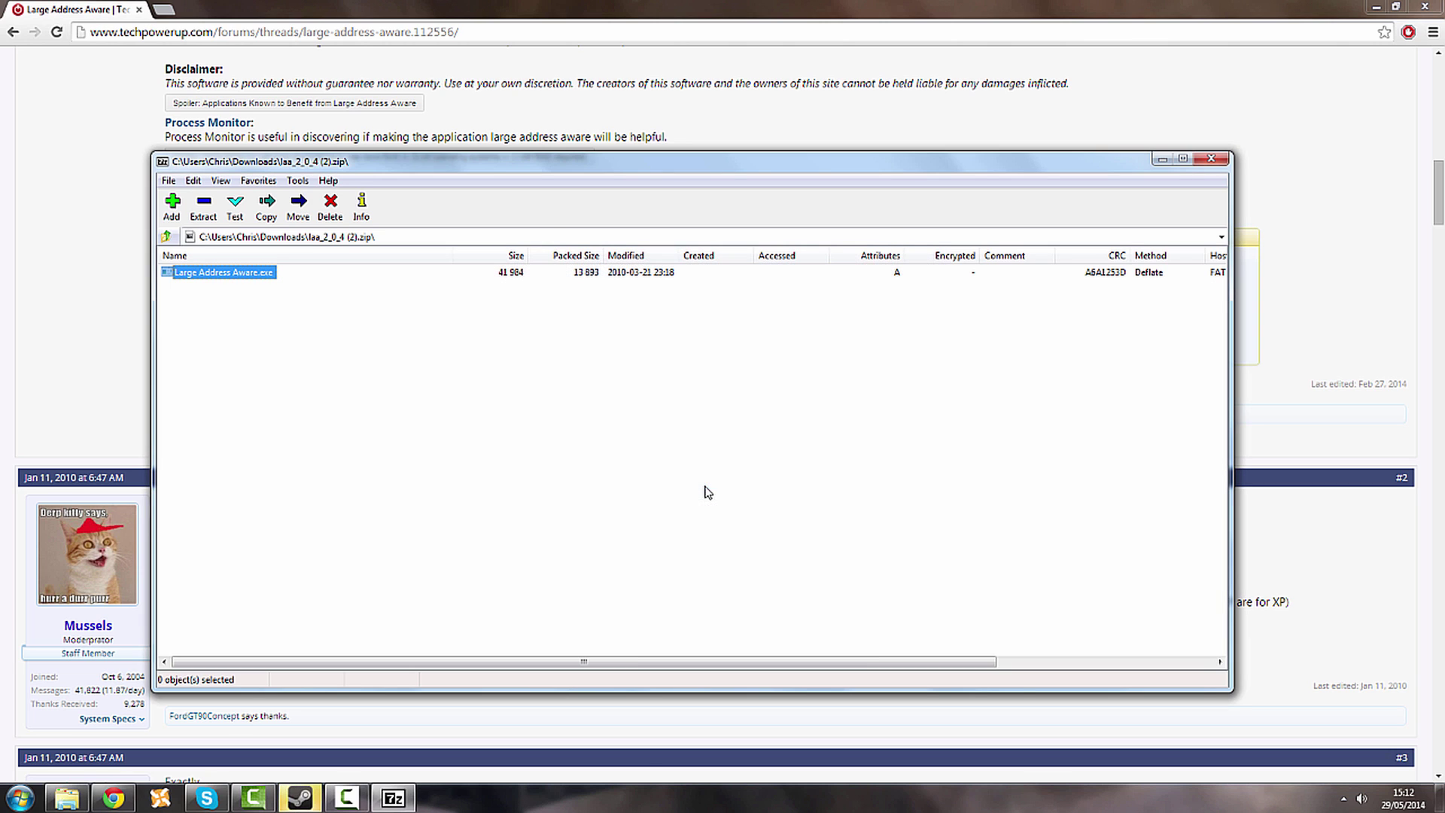
{"action": "left_click", "coordinate": [1376, 6]}
{"action": "left_click", "coordinate": [393, 798]}
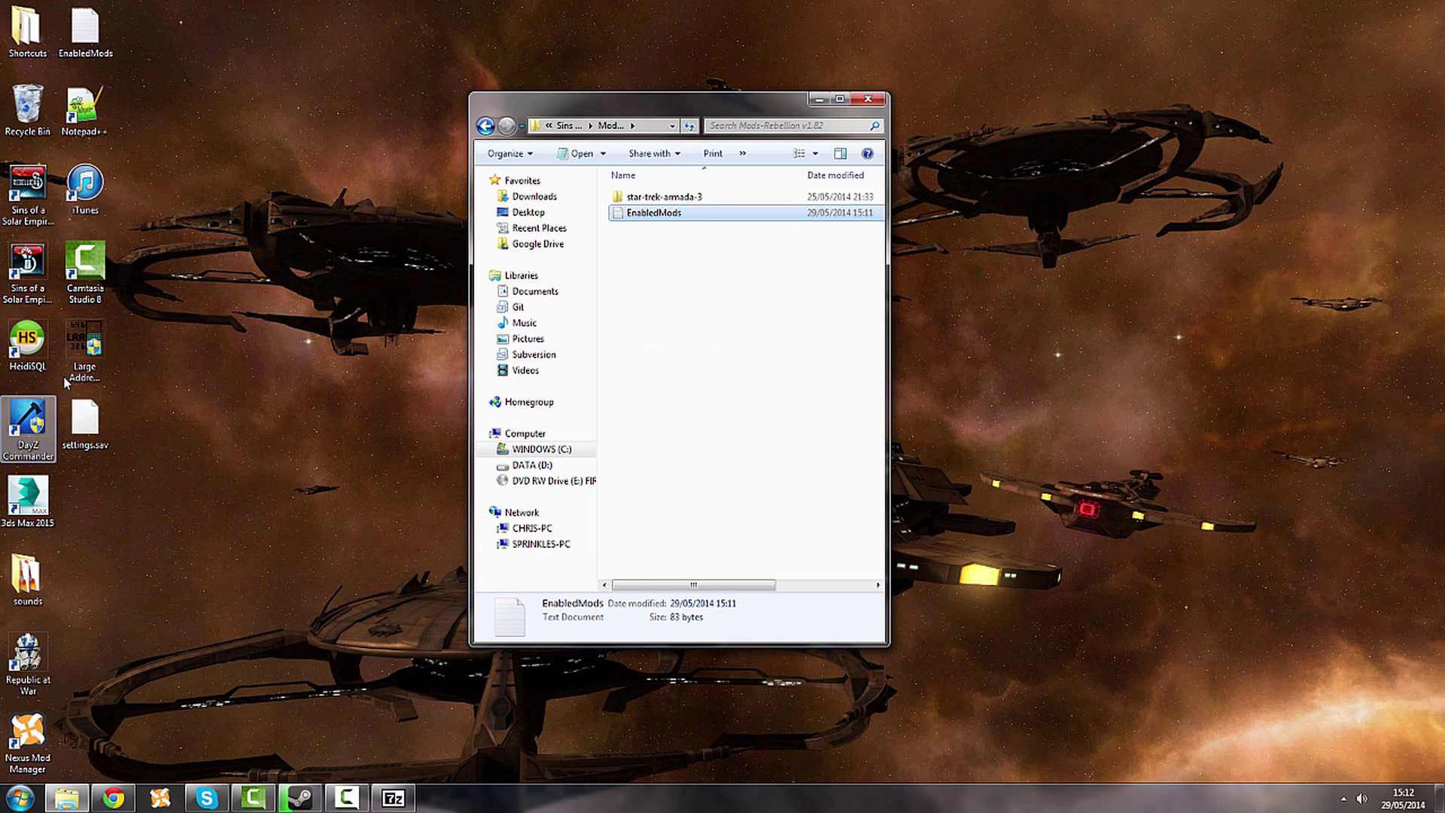
Launch Large Address Aware and load the Sins Rebellion game exe from its Steam folder
{"action": "double_click", "coordinate": [76, 354]}
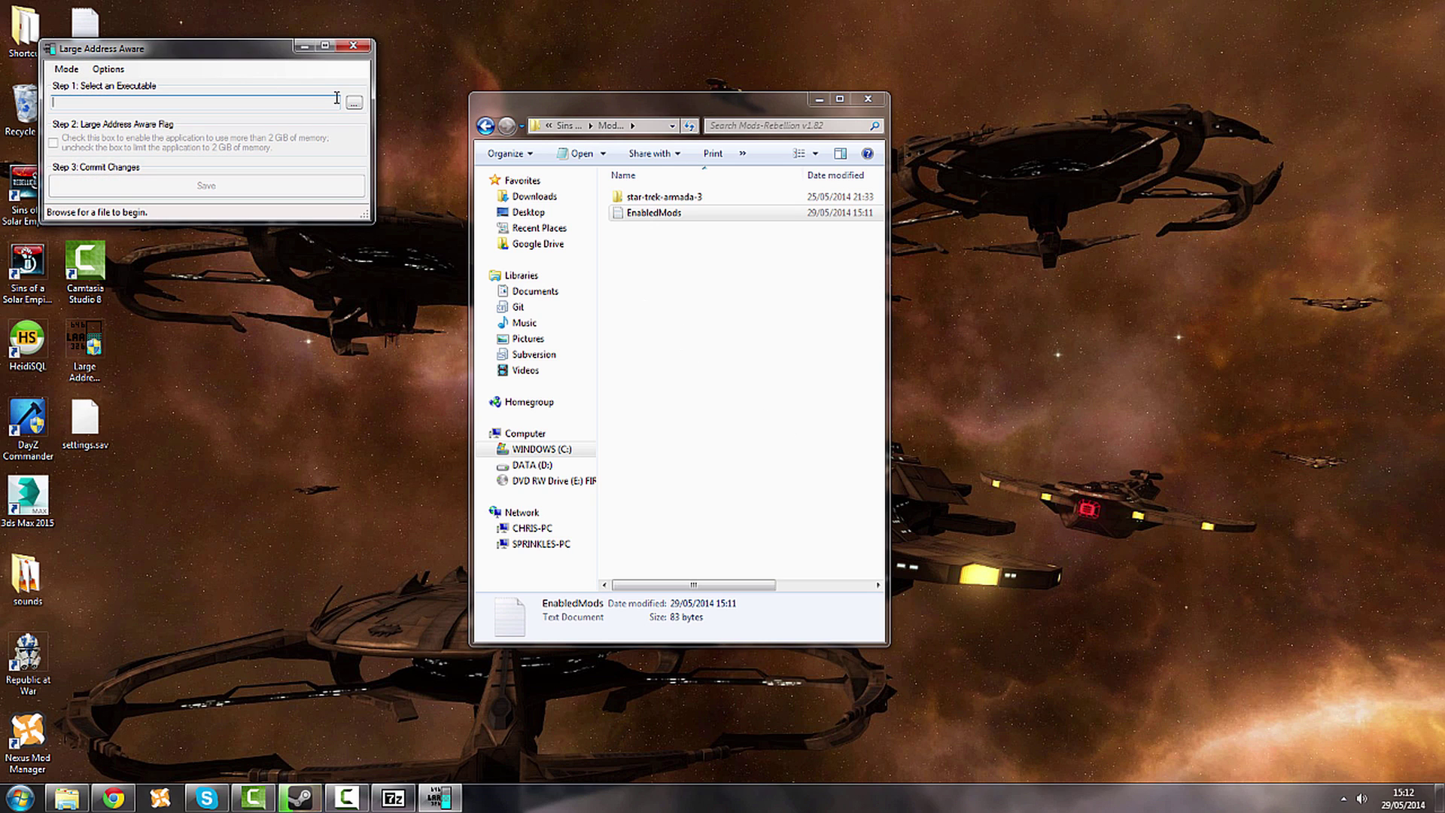
{"action": "left_click", "coordinate": [353, 104]}
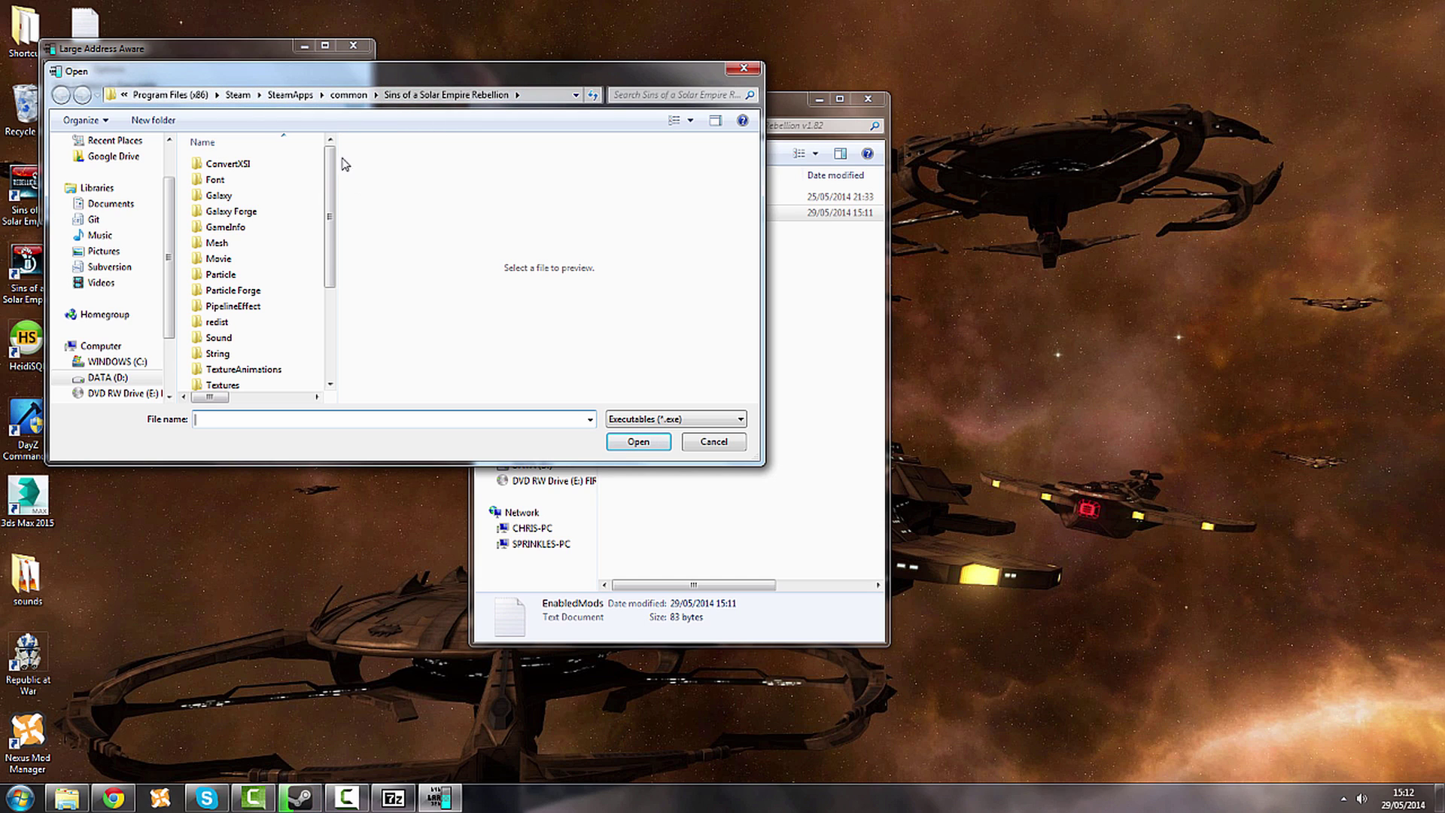
{"action": "scroll", "coordinate": [328, 152], "scroll_direction": "down", "scroll_amount": 3}
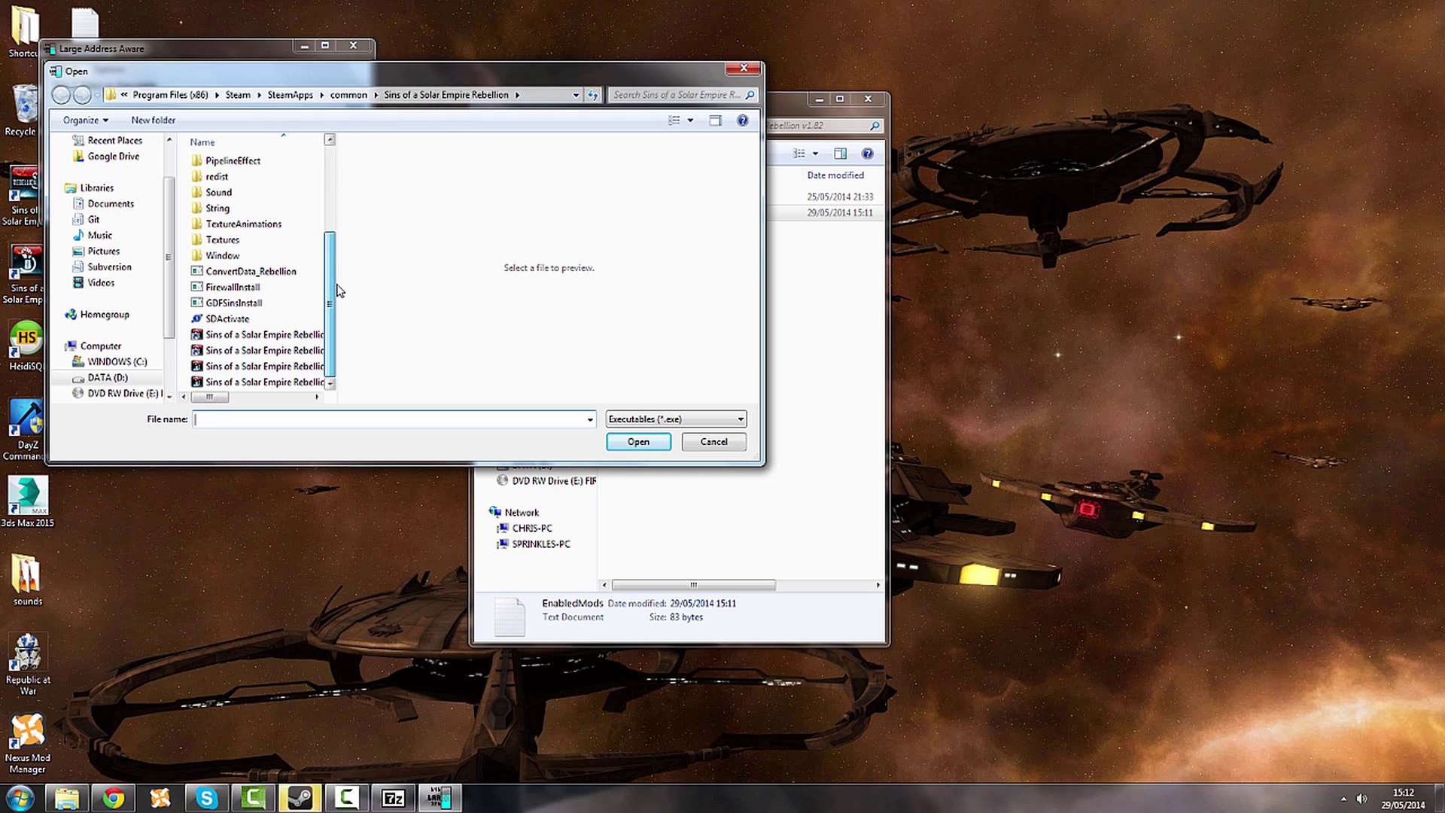
{"action": "left_click", "coordinate": [234, 383]}
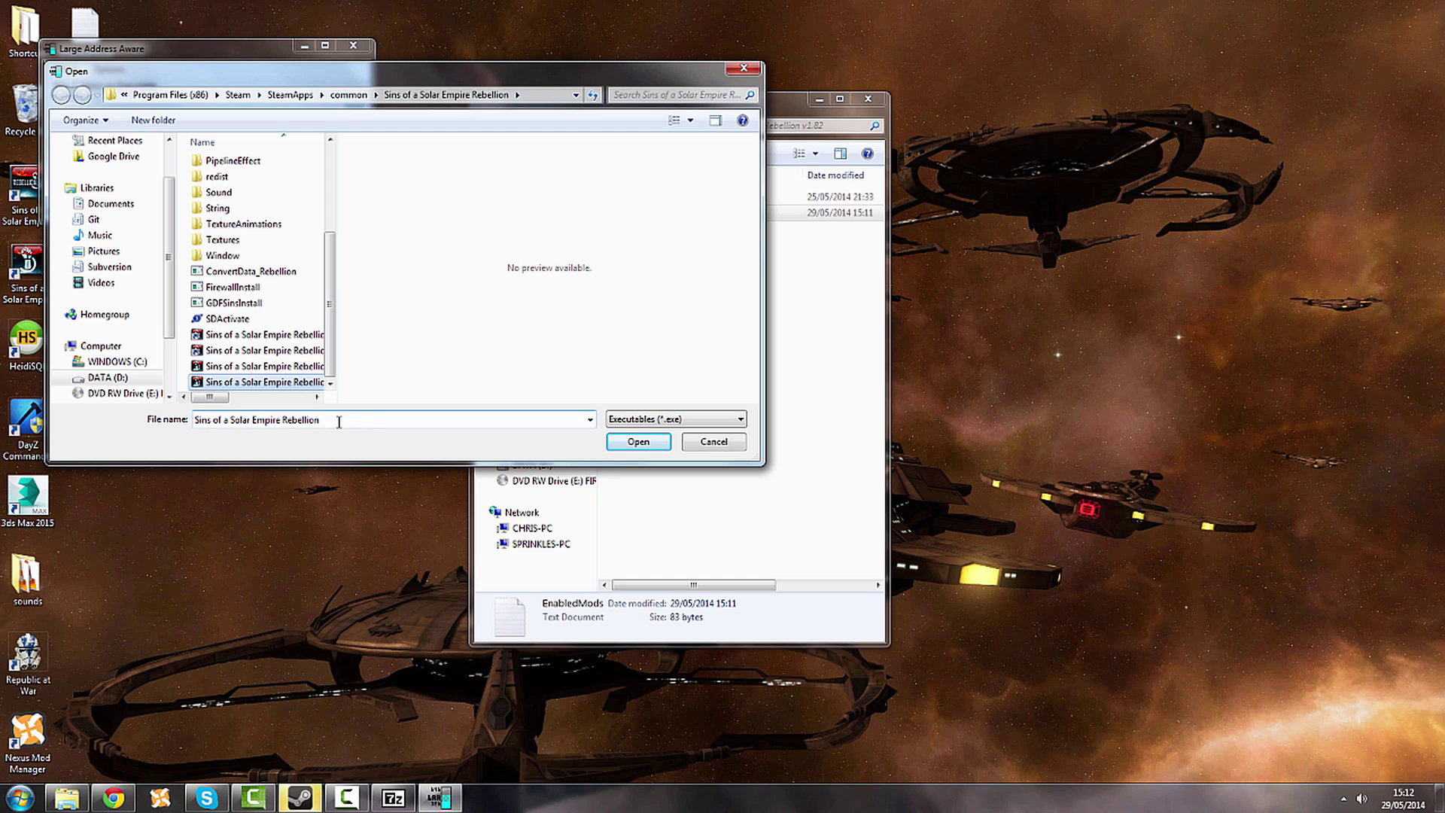
{"action": "left_click", "coordinate": [320, 366]}
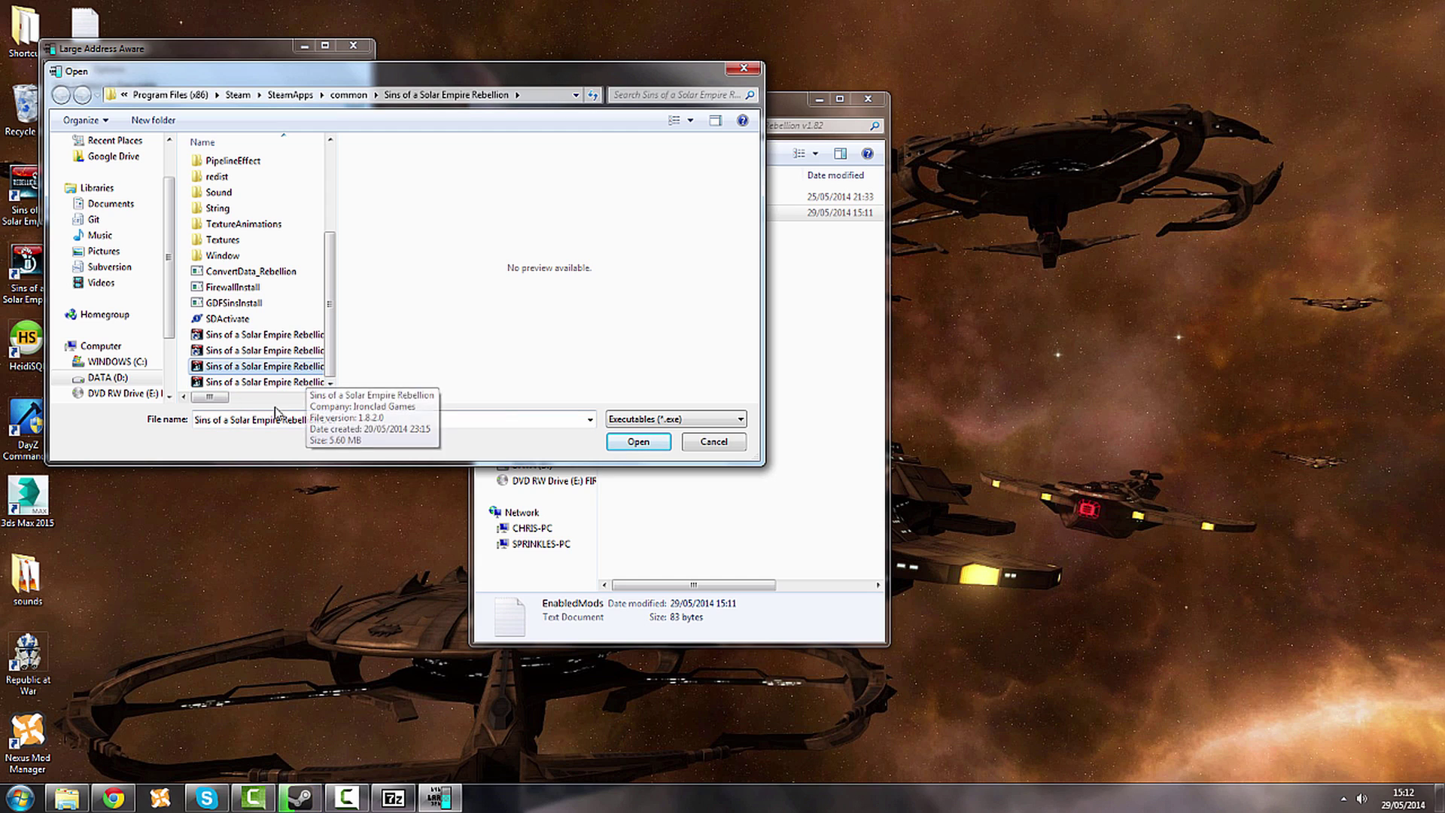
{"action": "left_click", "coordinate": [329, 421]}
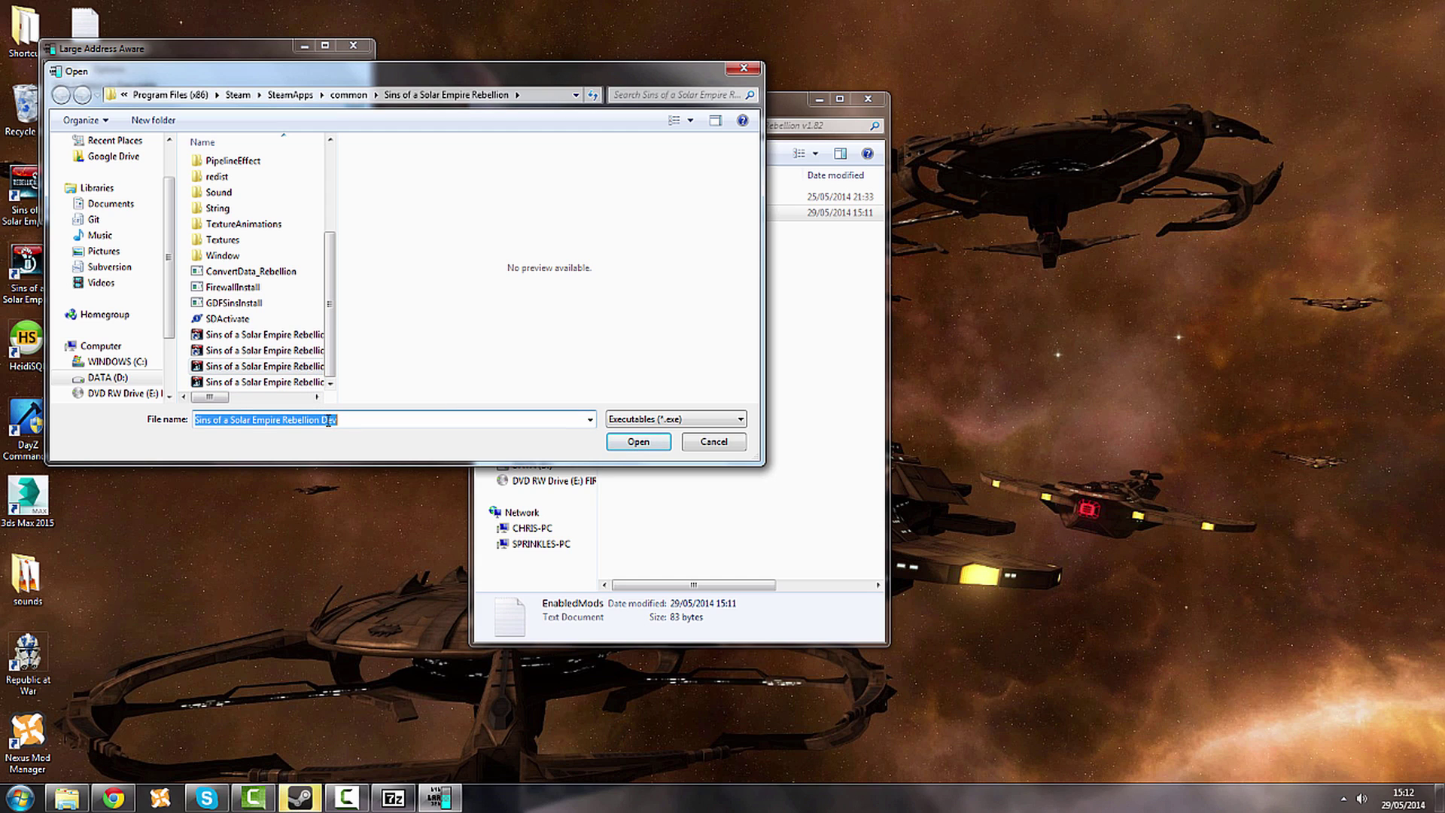
{"action": "left_click", "coordinate": [279, 381]}
{"action": "left_click", "coordinate": [619, 444]}
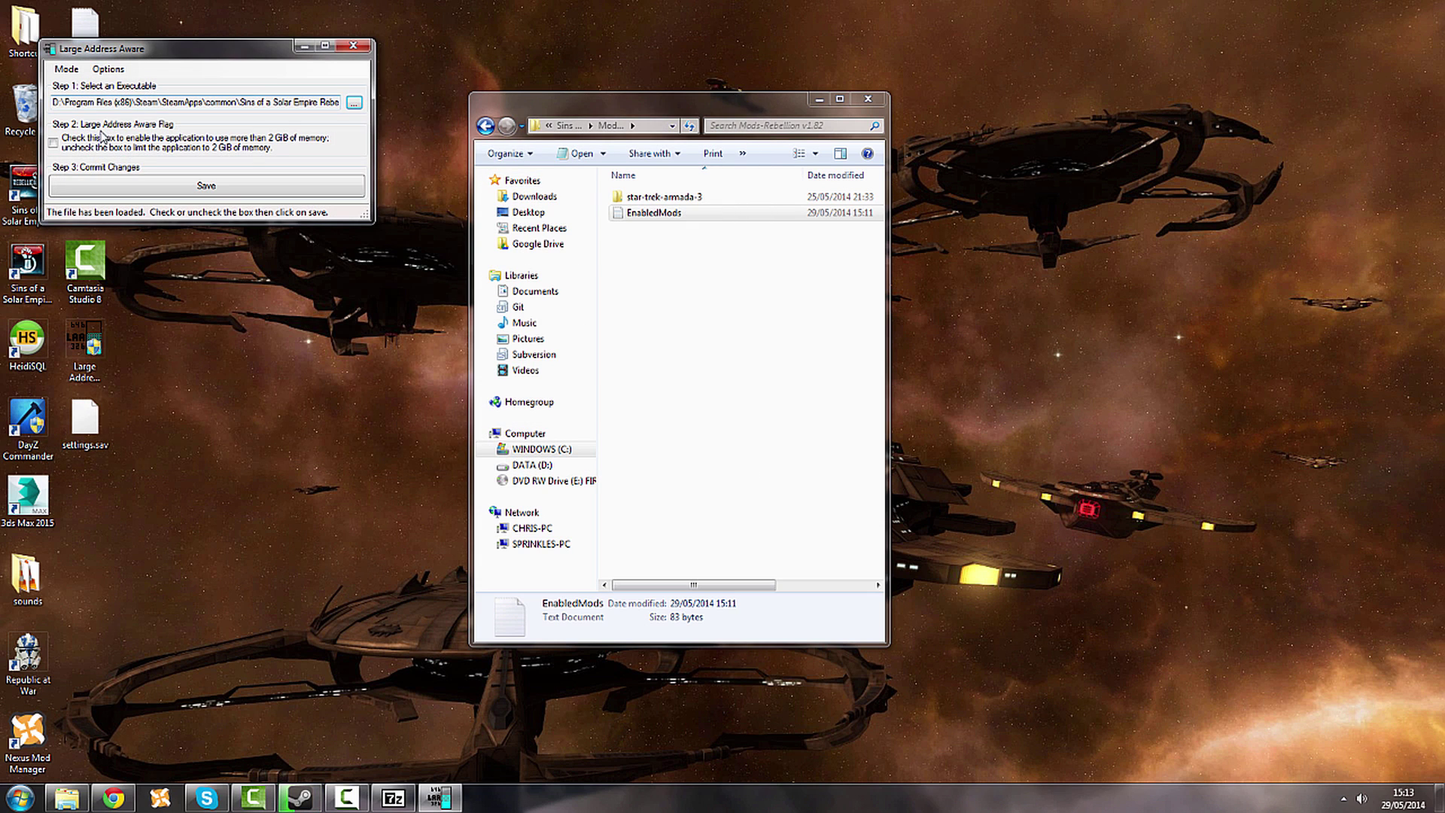
Tick the Large Address Aware flag on the game exe, save it, and close the tool
{"action": "left_click_drag", "start_coordinate": [106, 54], "coordinate": [304, 163]}
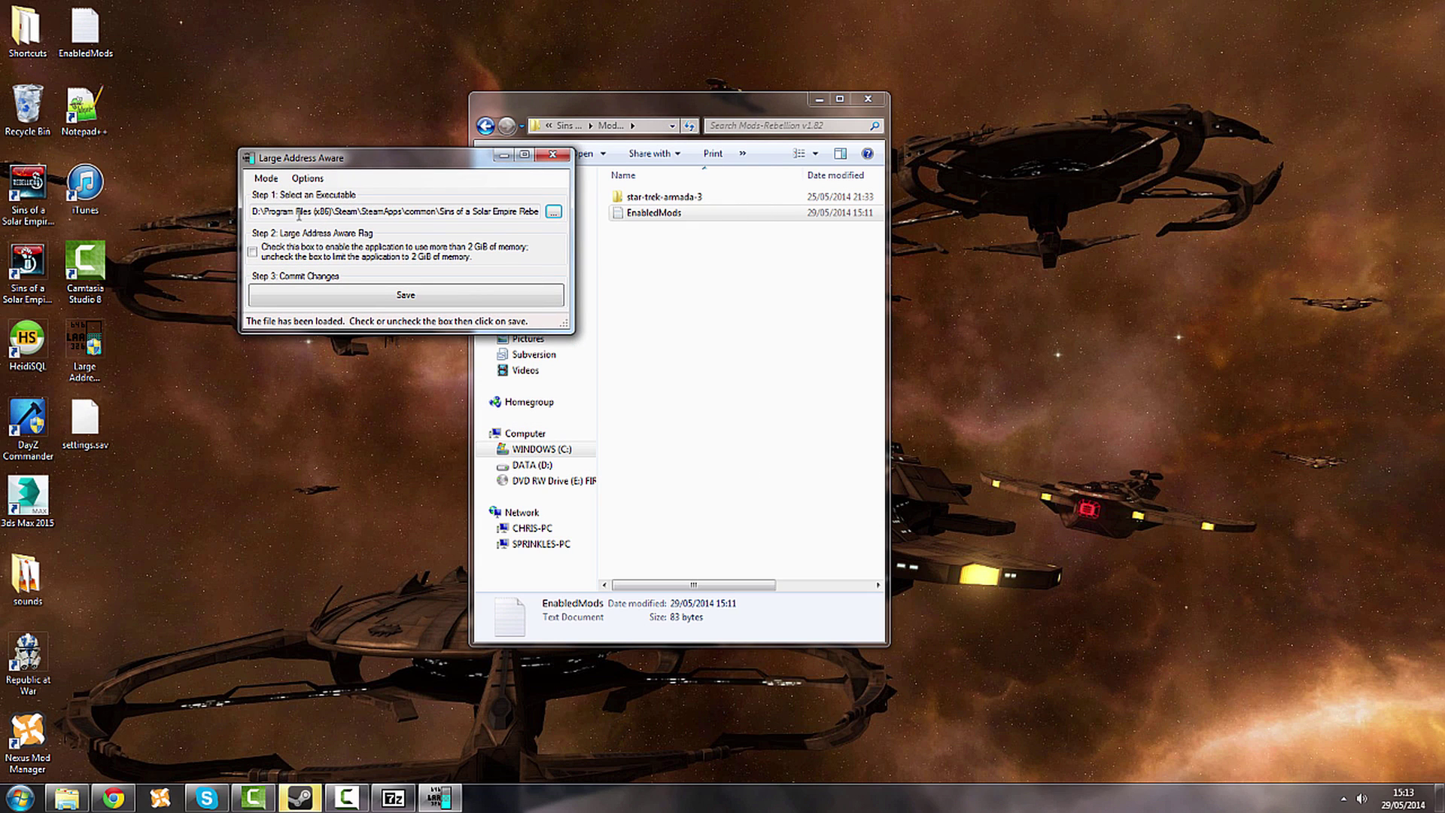
{"action": "left_click", "coordinate": [252, 254]}
{"action": "left_click", "coordinate": [405, 296]}
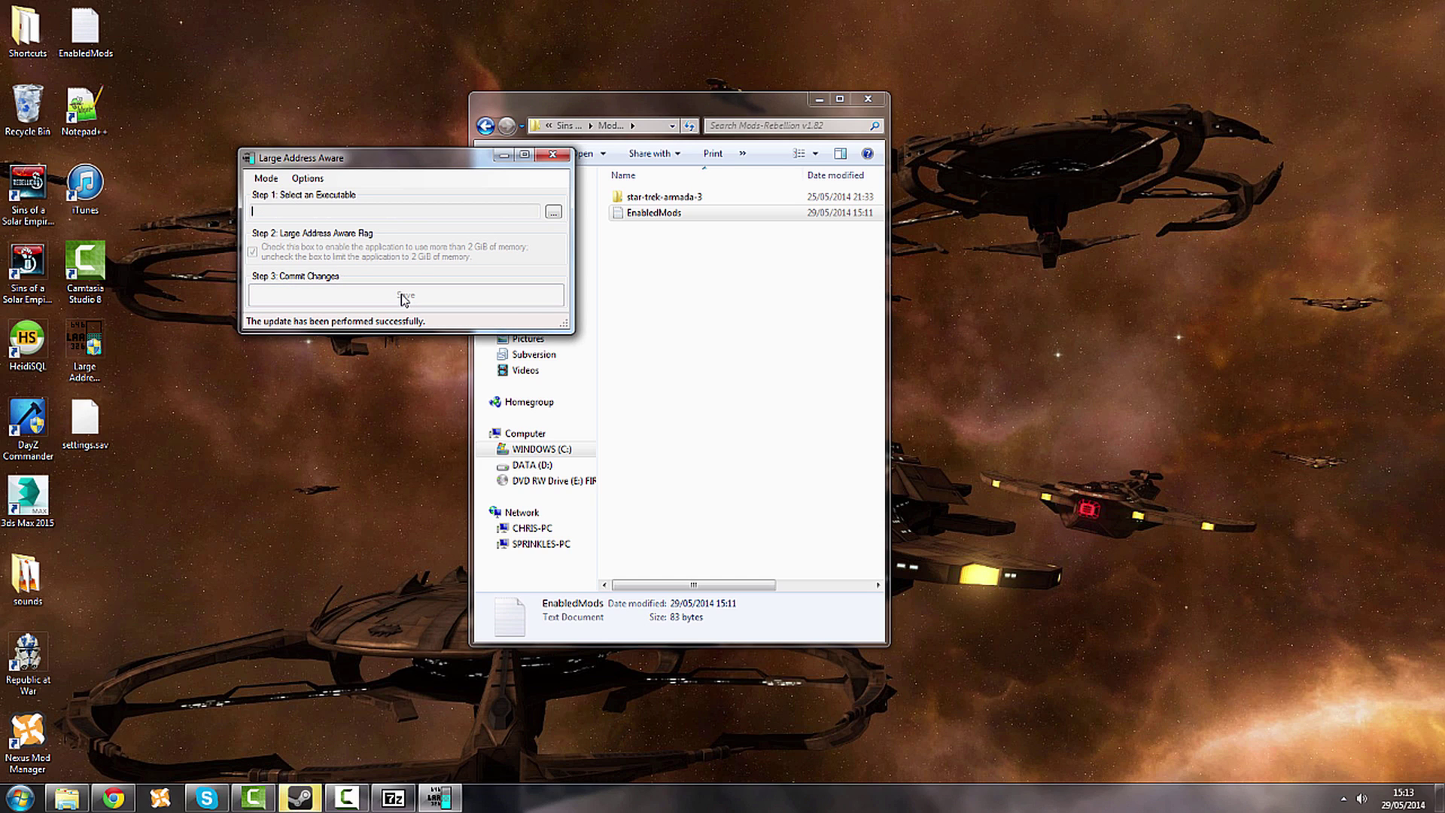
{"action": "left_click", "coordinate": [557, 155]}
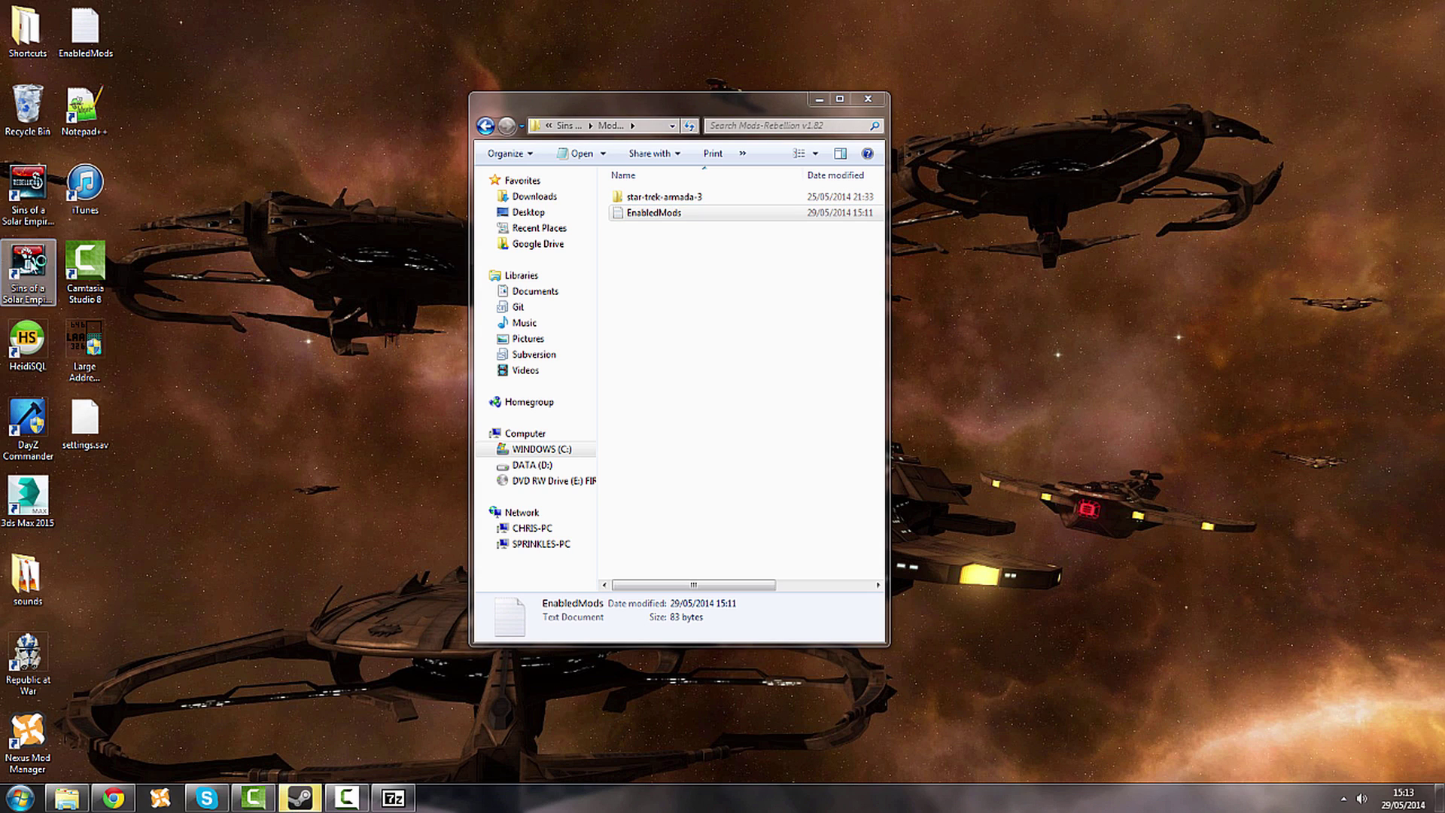
Launch Rebellion from the desktop shortcut, maximize it to confirm the Armada III menu, then quit
{"action": "double_click", "coordinate": [34, 264]}
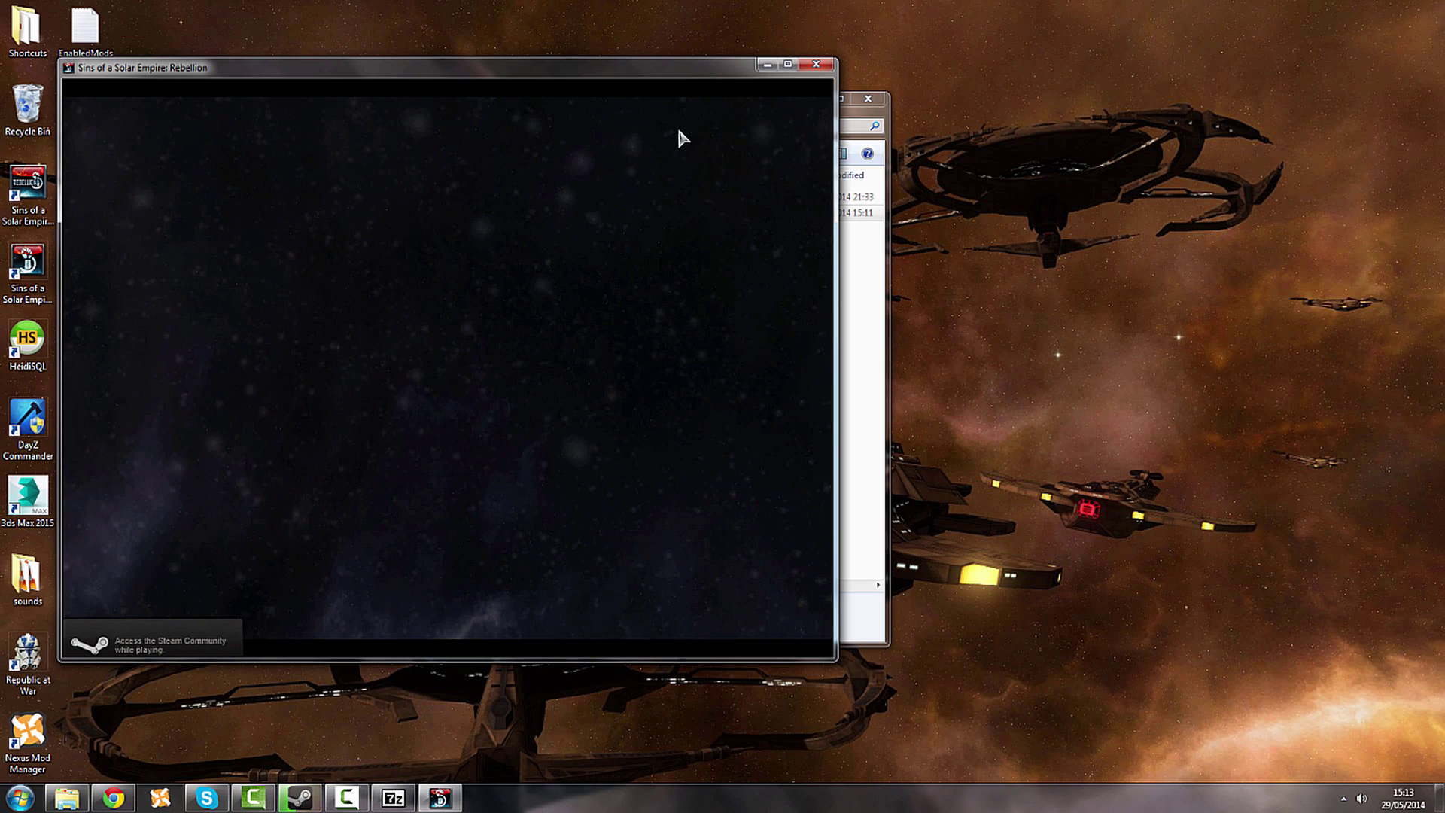
{"action": "left_click", "coordinate": [787, 64]}
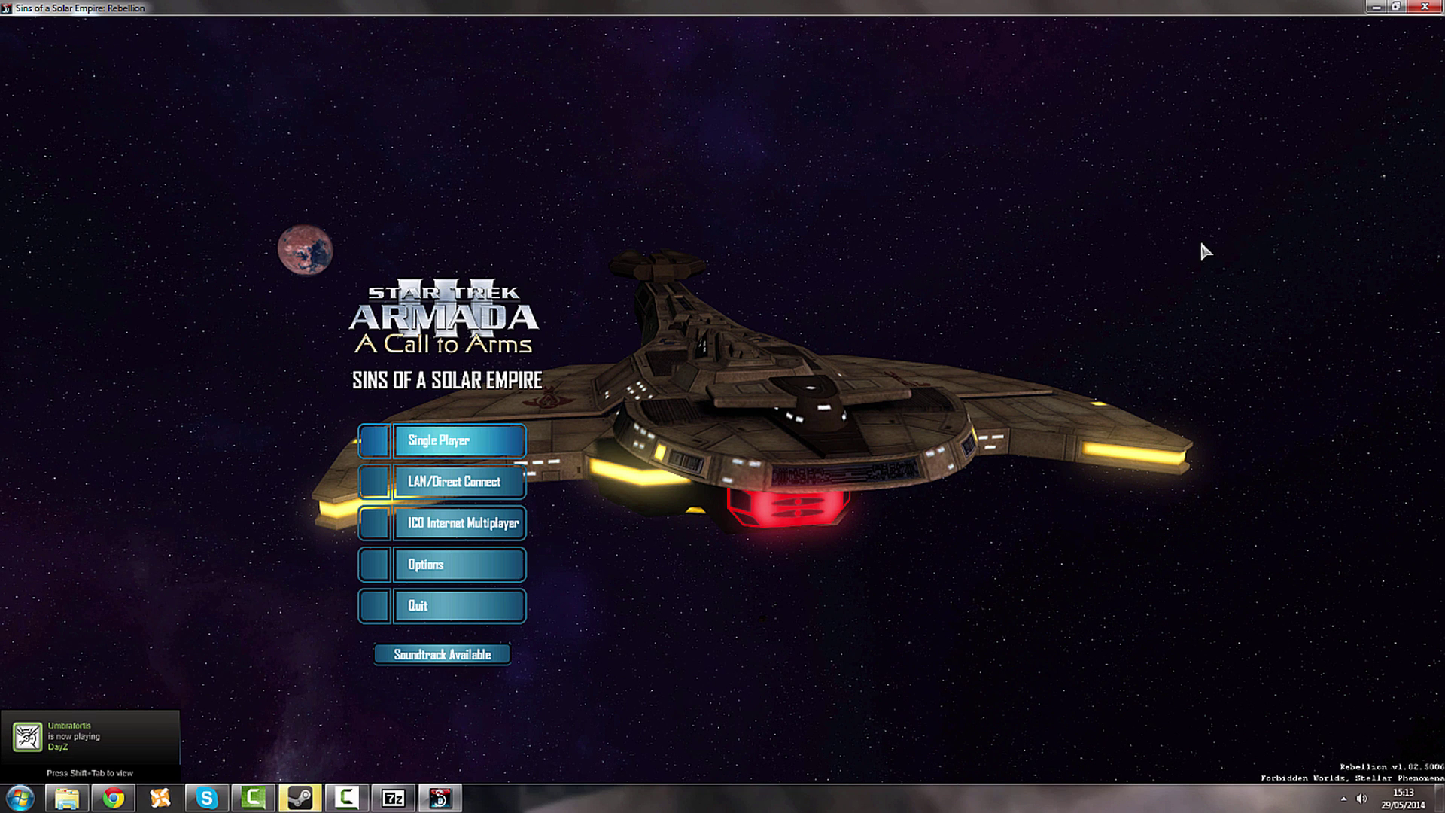
{"action": "left_click", "coordinate": [1422, 8]}
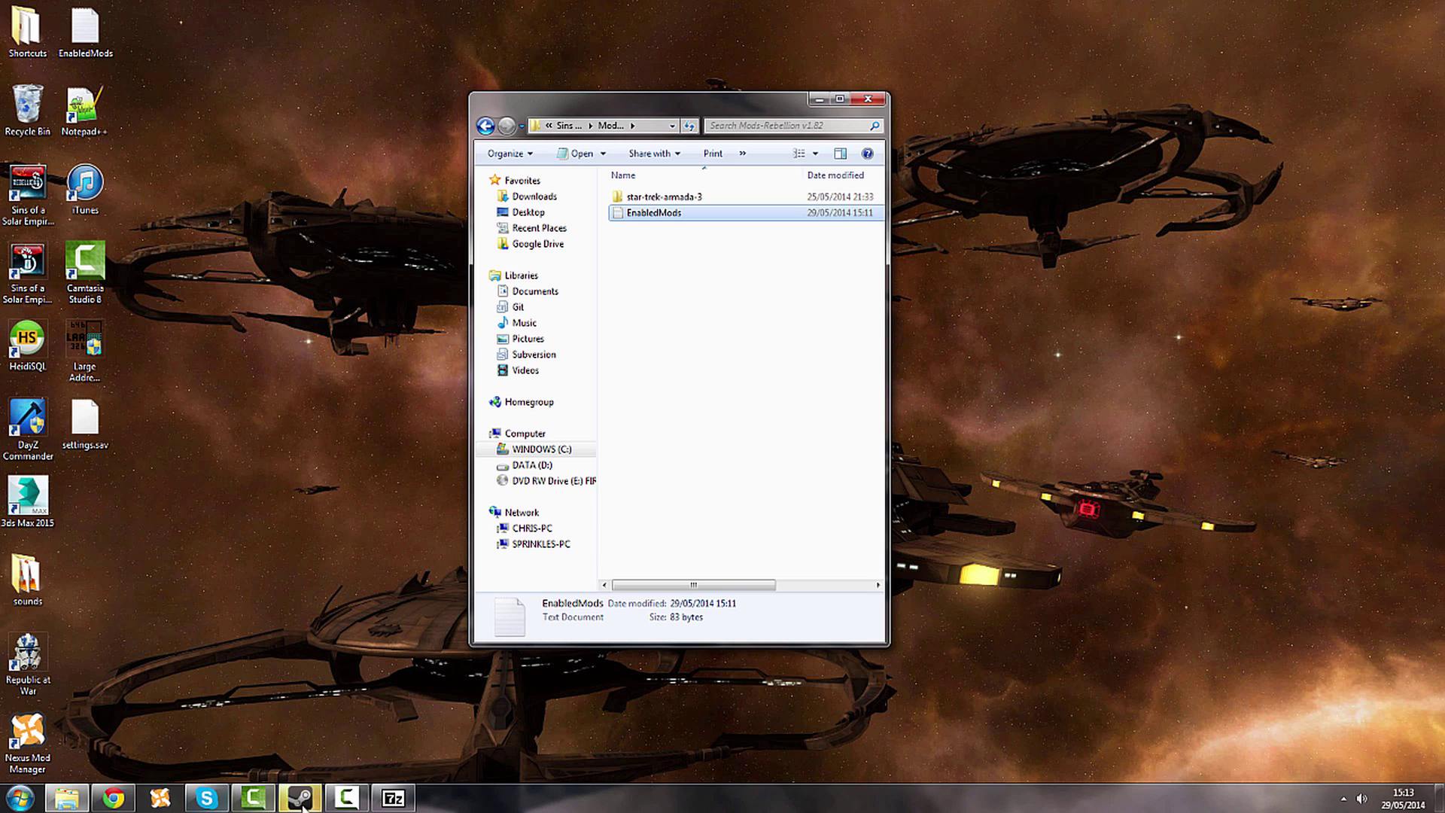
{"action": "left_click", "coordinate": [346, 798]}
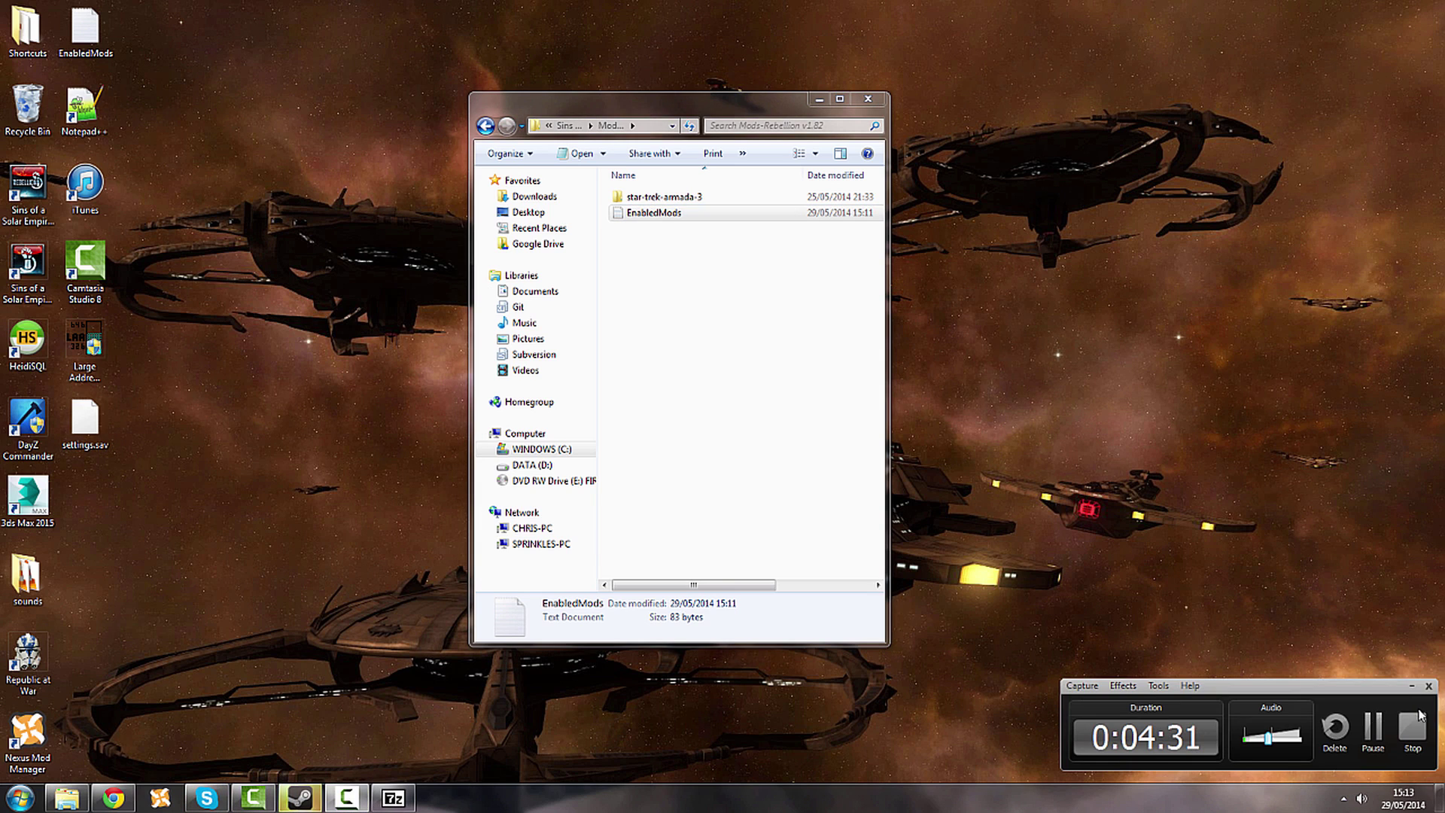